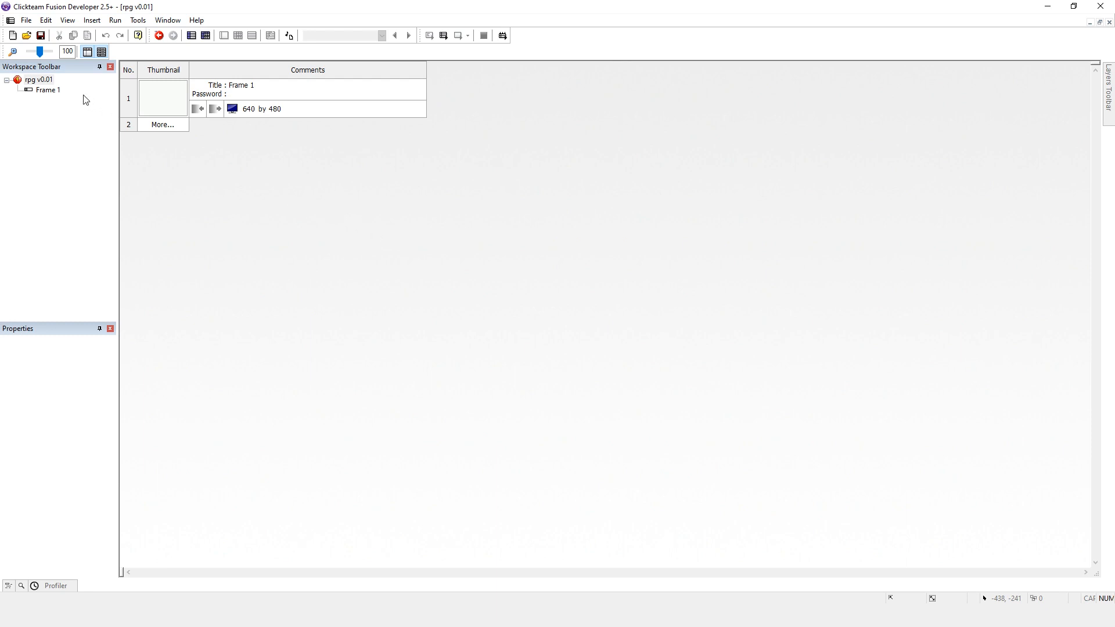
- Rename the application as rpg by removing the version suffix, and save the project
{"action": "left_click", "coordinate": [42, 80]}
{"action": "left_click", "coordinate": [42, 80]}
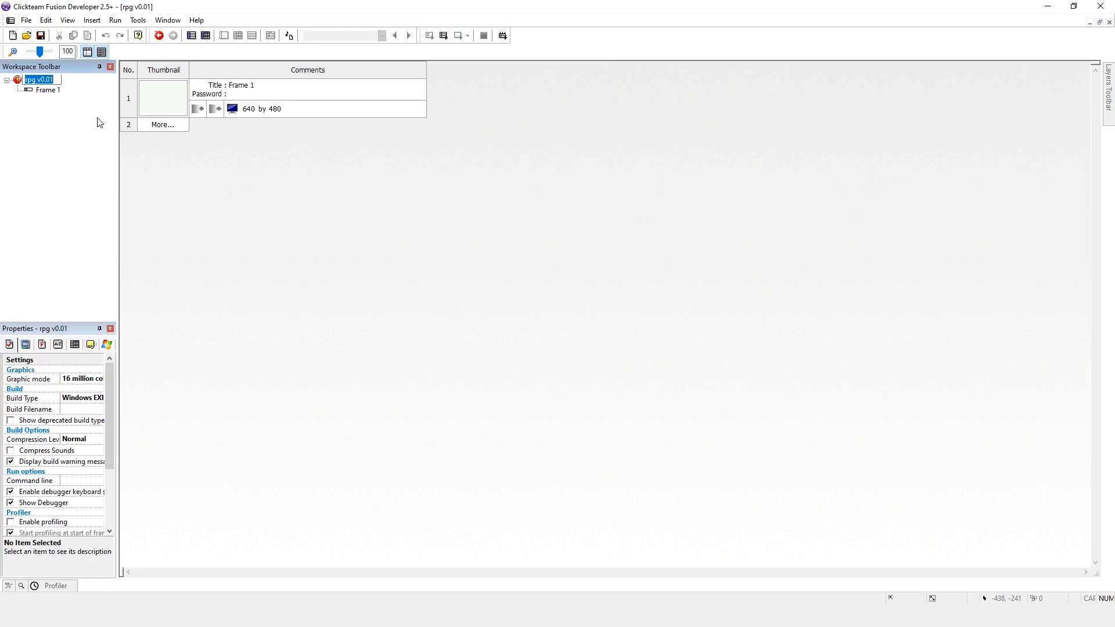
{"action": "double_click", "coordinate": [38, 79]}
{"action": "left_click", "coordinate": [52, 109]}
{"action": "right_click", "coordinate": [47, 83]}
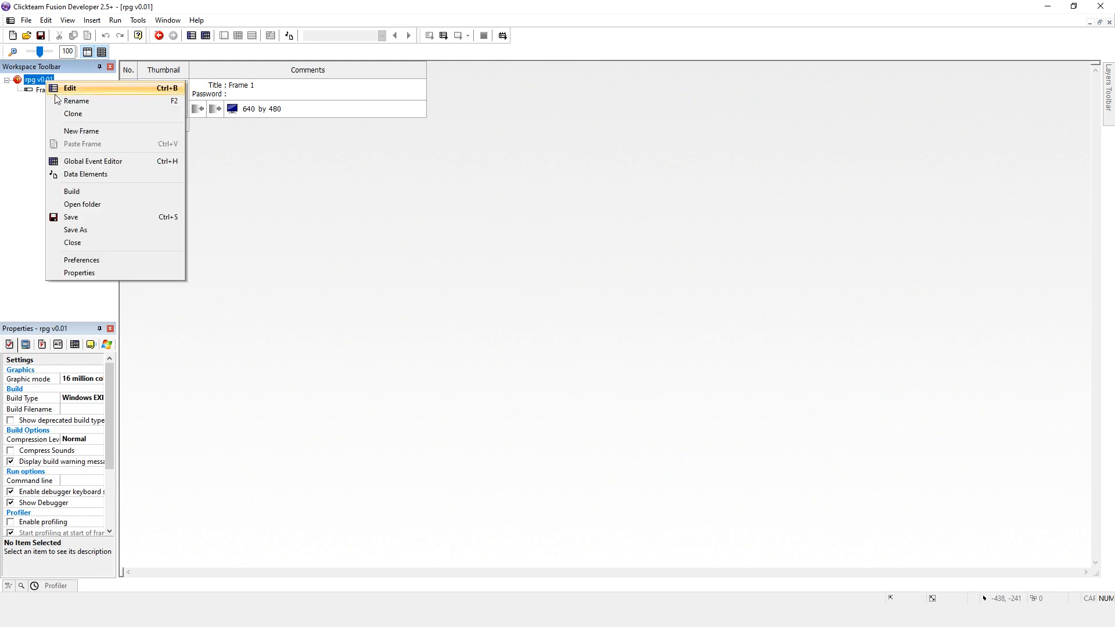
{"action": "left_click", "coordinate": [58, 101]}
{"action": "left_click_drag", "start_coordinate": [54, 80], "coordinate": [36, 78]}
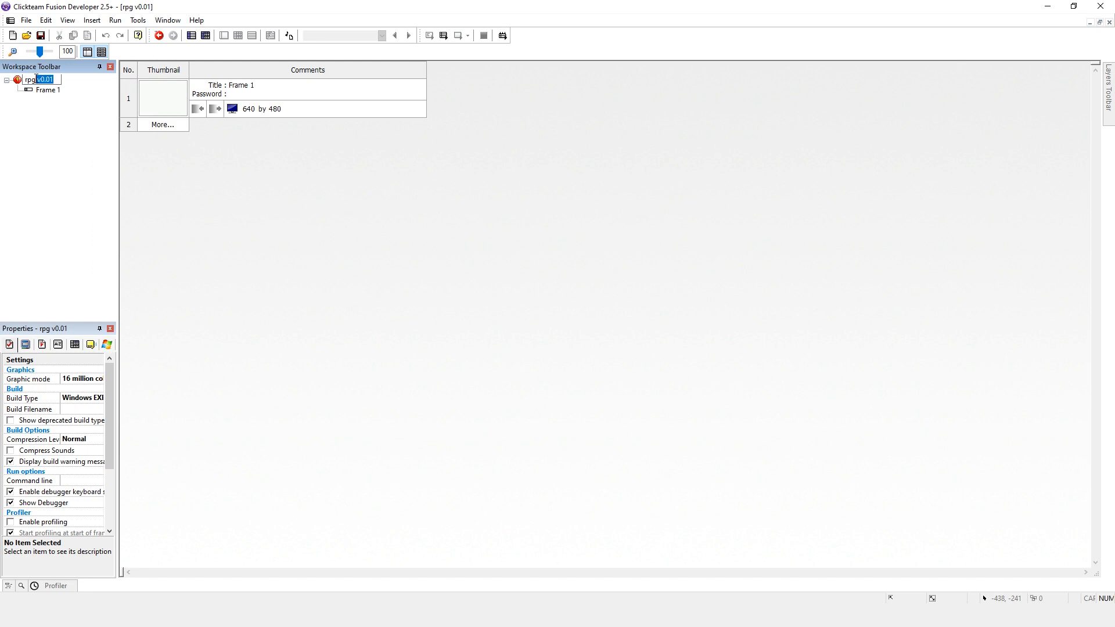
{"action": "key", "text": "BackSpace"}
{"action": "left_click", "coordinate": [61, 125]}
{"action": "key", "text": "ctrl+s"}
- Open Frame 1 and place a Quick Backdrop from the Background objects at the frame's upper-left corner
{"action": "double_click", "coordinate": [164, 98]}
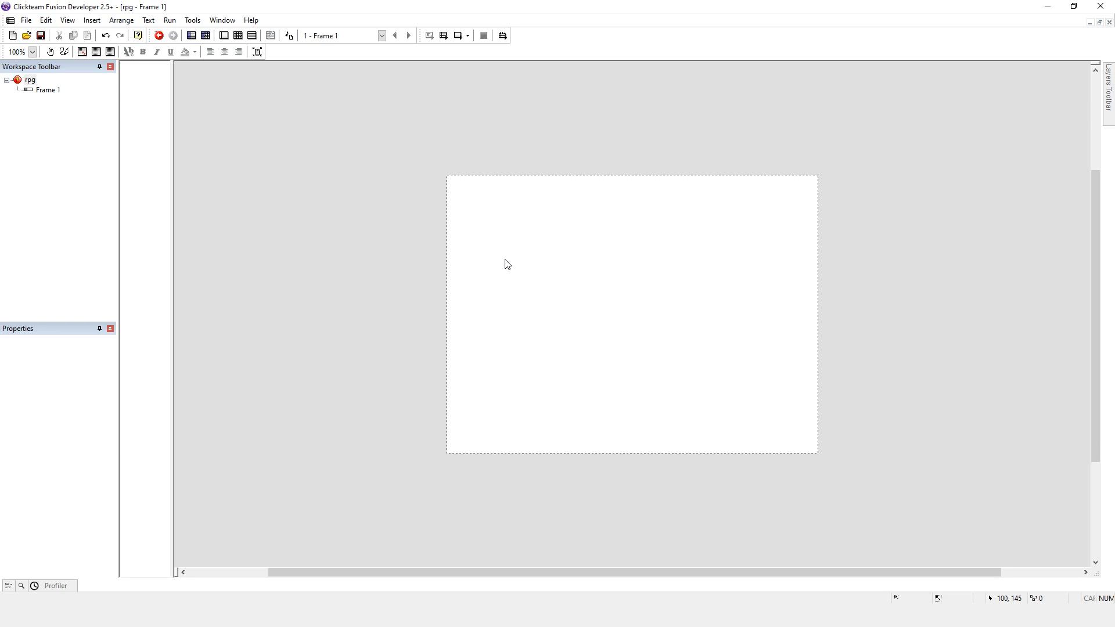
{"action": "double_click", "coordinate": [495, 219]}
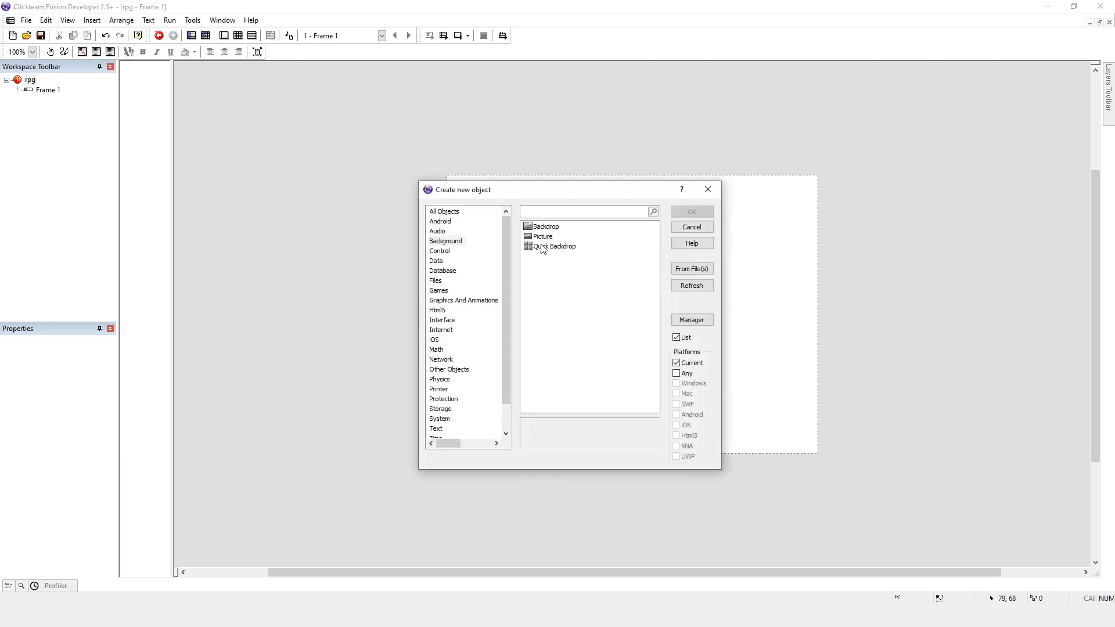
{"action": "left_click", "coordinate": [439, 213]}
{"action": "left_click", "coordinate": [444, 241]}
{"action": "double_click", "coordinate": [540, 249]}
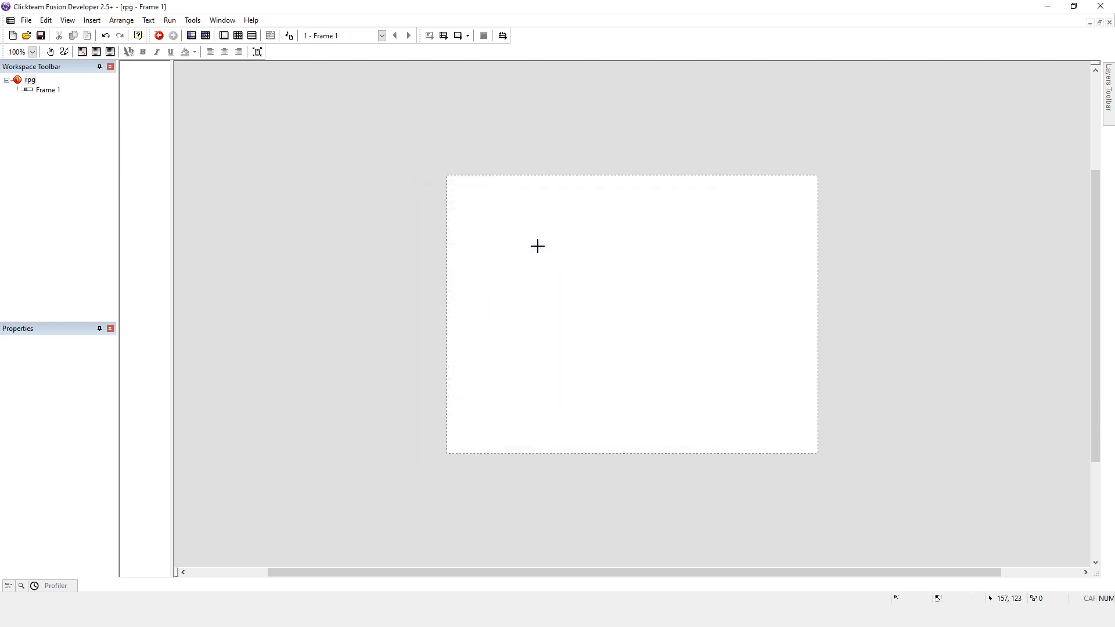
{"action": "left_click", "coordinate": [449, 177]}
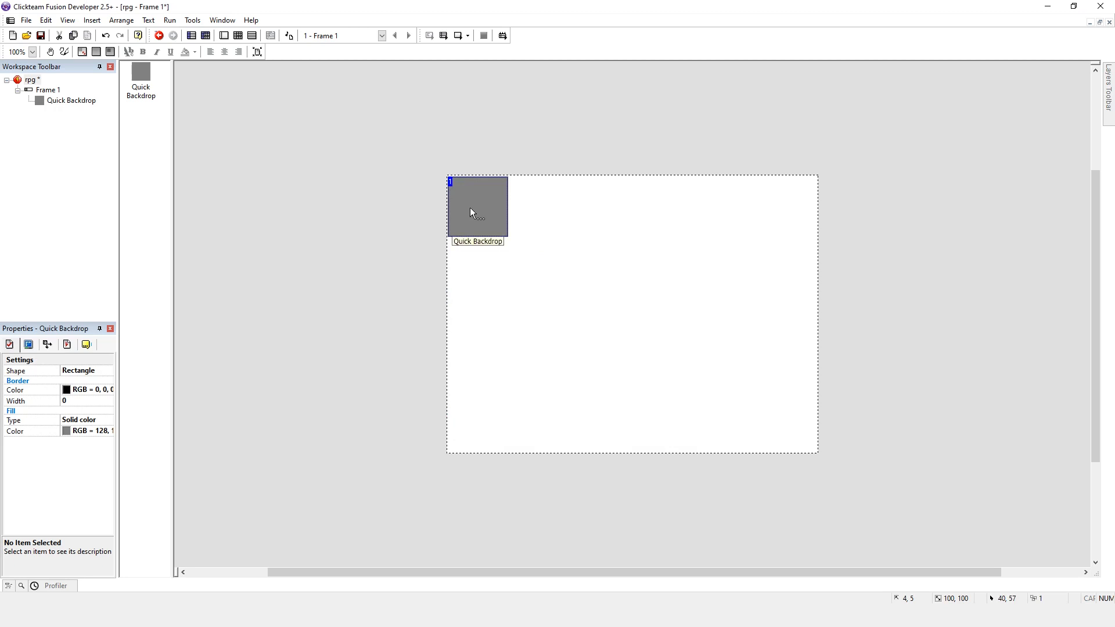
- Set the Quick Backdrop's width and height to 64 pixels each
{"action": "left_click", "coordinate": [66, 344]}
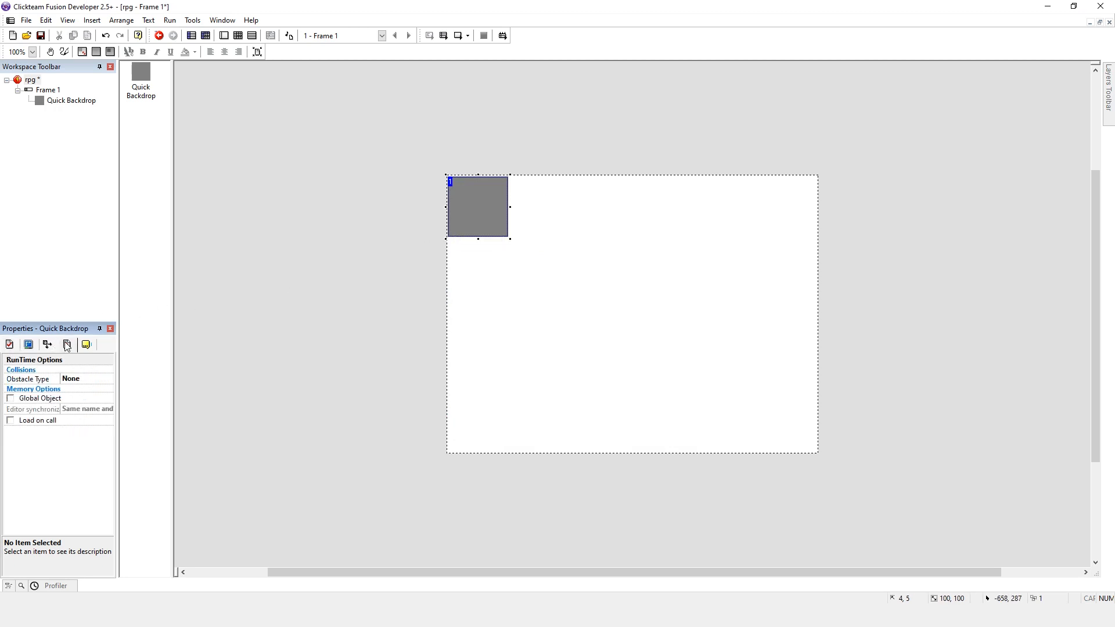
{"action": "left_click", "coordinate": [48, 345]}
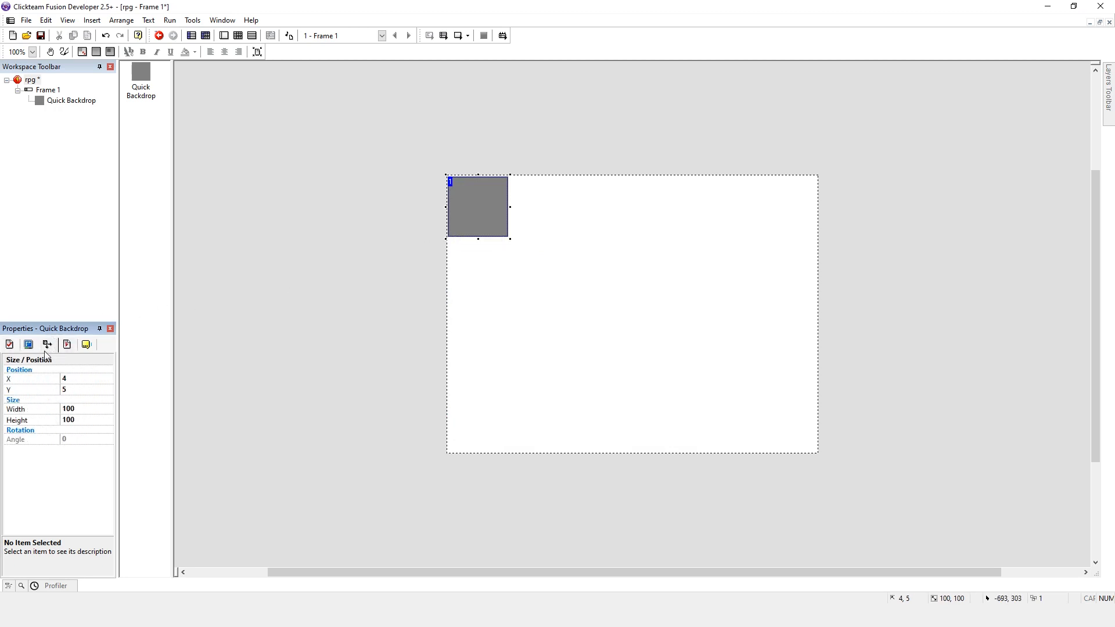
{"action": "left_click", "coordinate": [81, 409]}
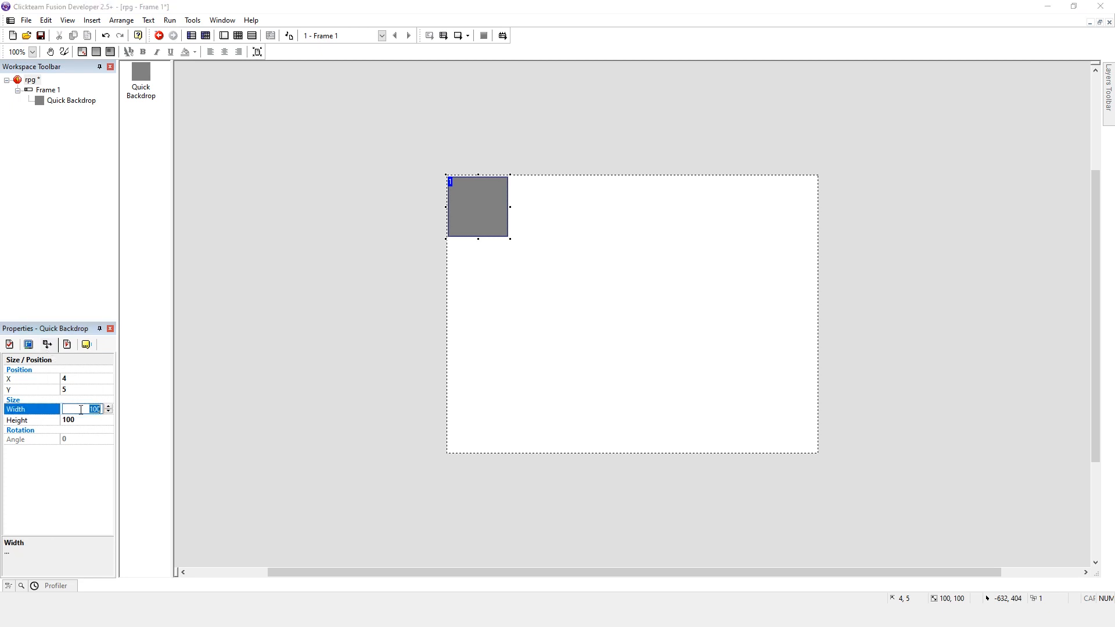
{"action": "type", "text": "64"}
{"action": "key", "text": "Tab"}
{"action": "type", "text": "64"}
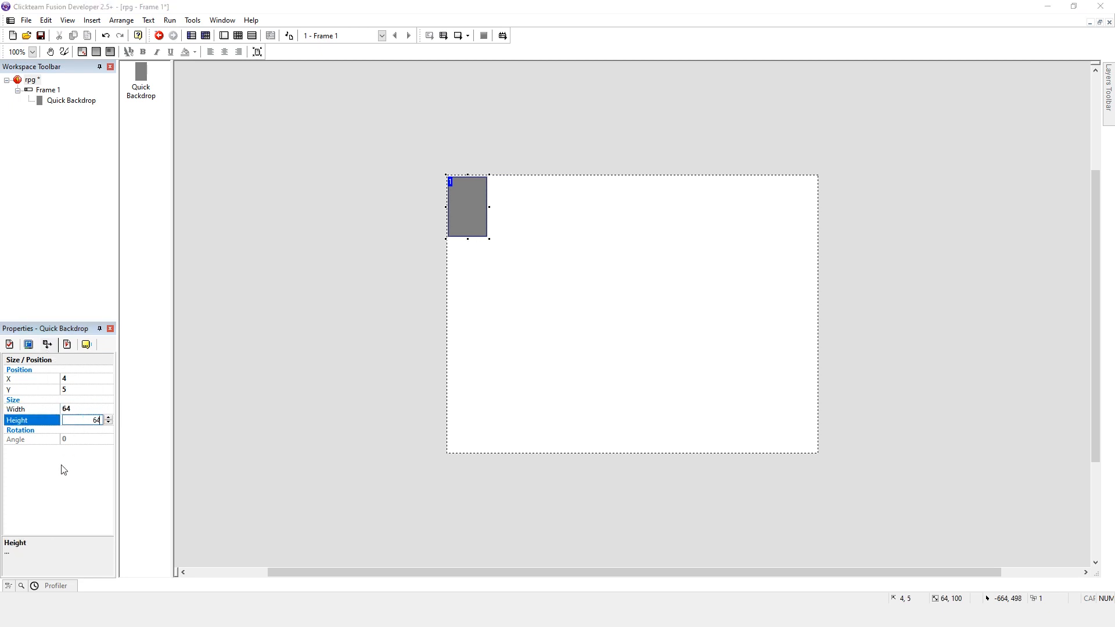
{"action": "left_click", "coordinate": [61, 489]}
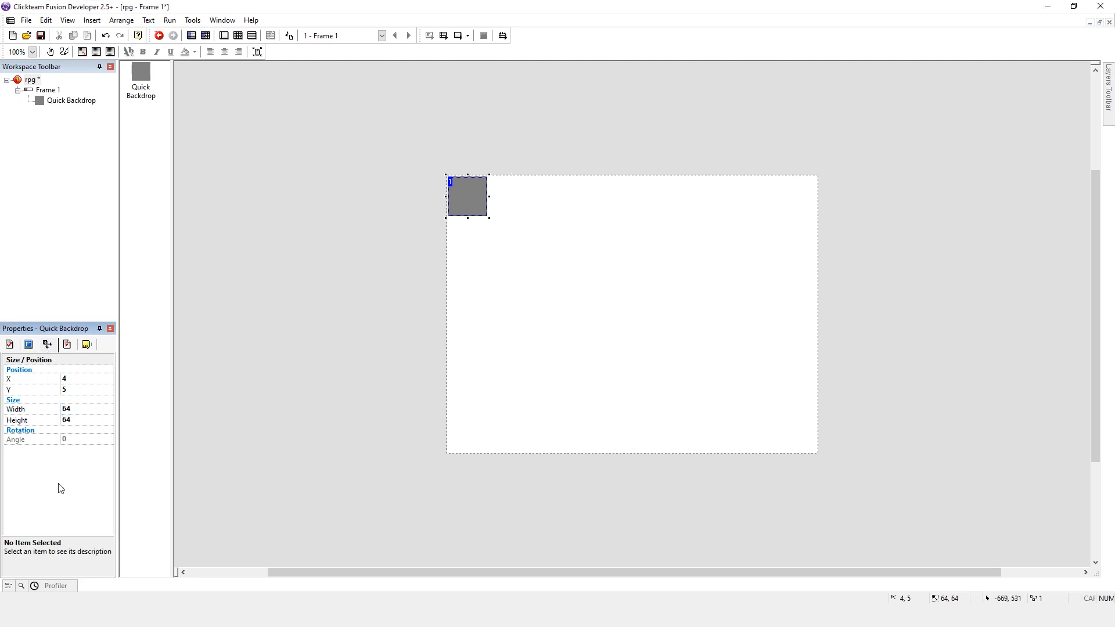
{"action": "left_click", "coordinate": [407, 267]}
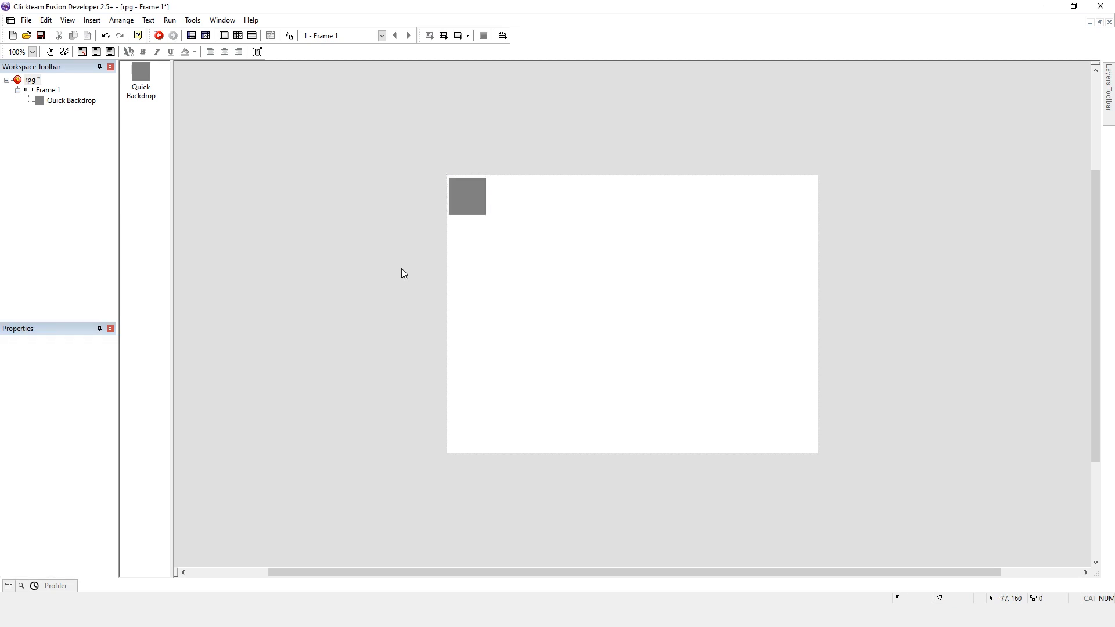
- Try stretching the solid grey backdrop to about 664 by 664 pixels, and undo the resize
{"action": "left_click", "coordinate": [470, 200]}
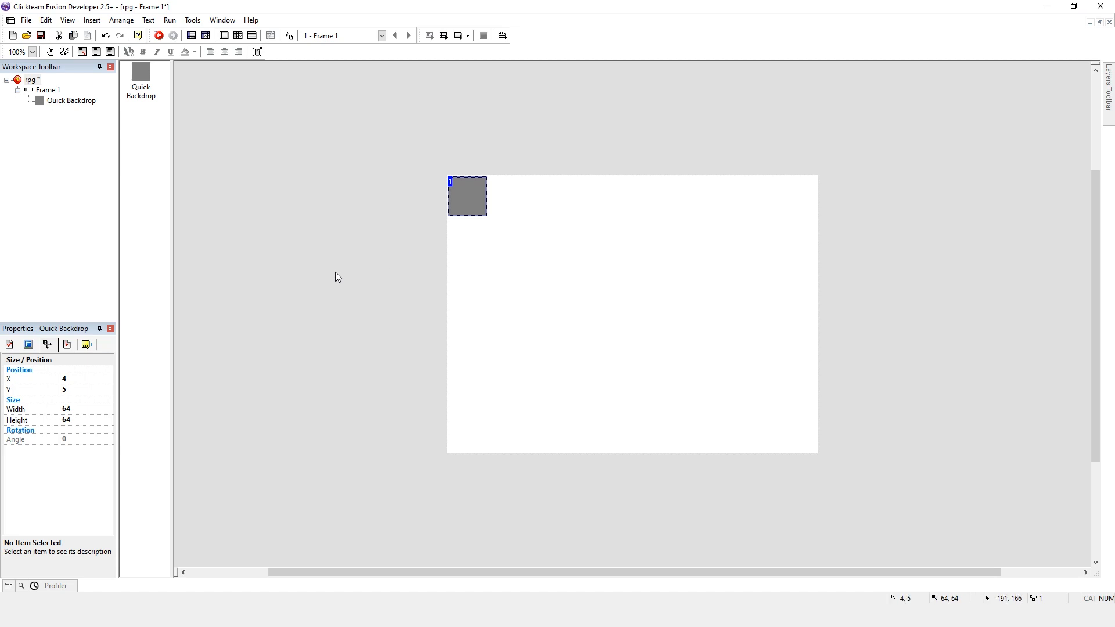
{"action": "left_click", "coordinate": [9, 345]}
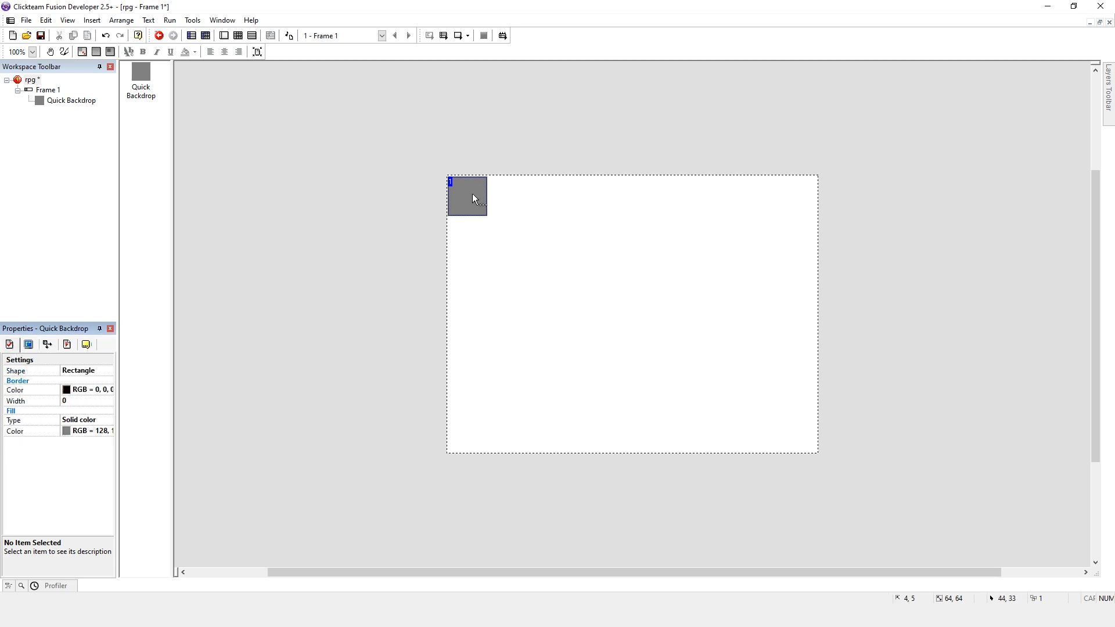
{"action": "left_click", "coordinate": [473, 195]}
{"action": "left_click_drag", "start_coordinate": [490, 218], "coordinate": [840, 481]}
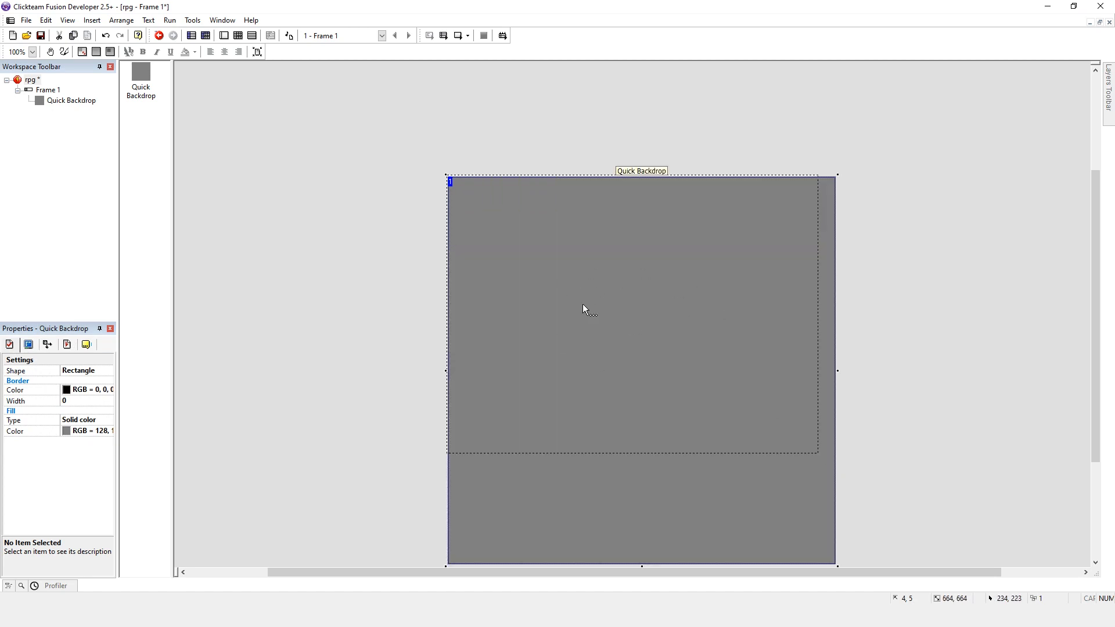
{"action": "key", "text": "ctrl+z"}
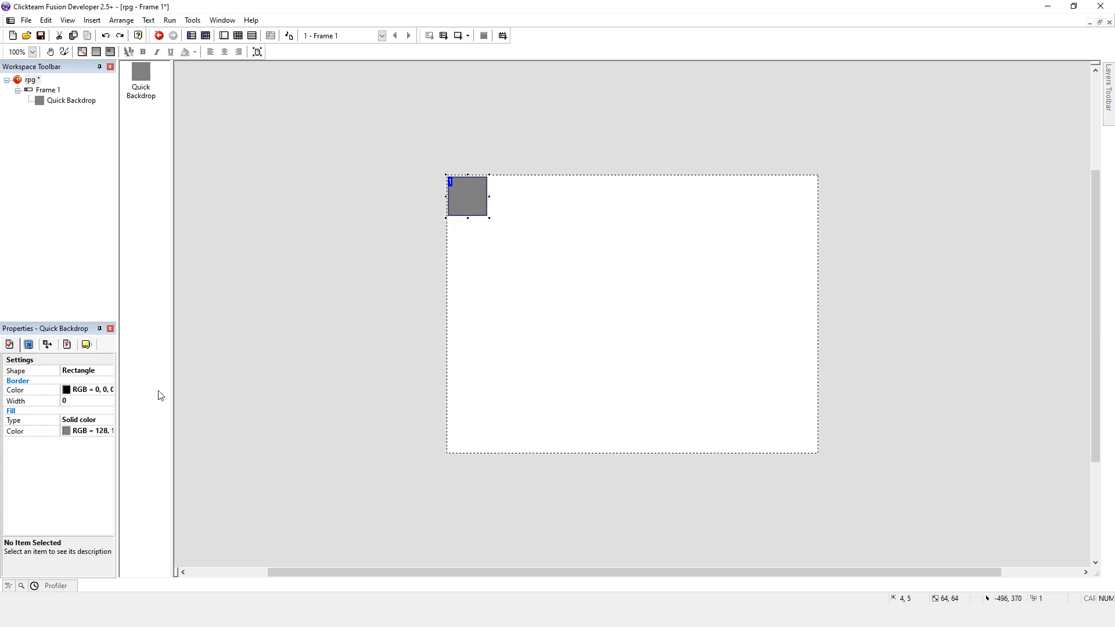
- Change the backdrop's fill type to Motif and cover the default motif image with a solid purple rectangle
{"action": "left_click", "coordinate": [87, 422]}
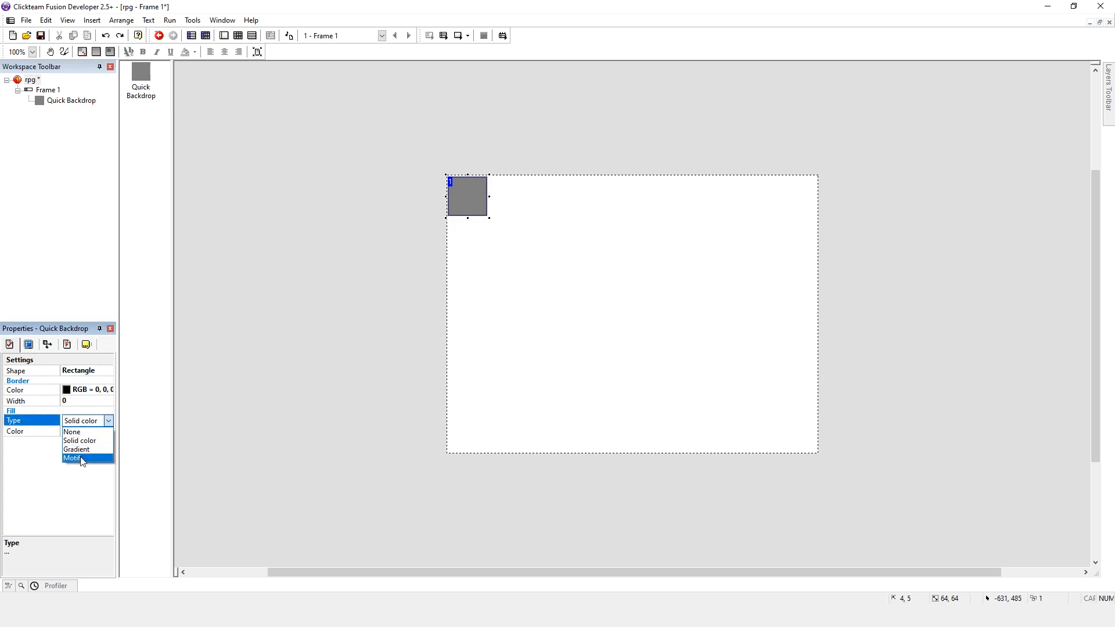
{"action": "left_click", "coordinate": [81, 457]}
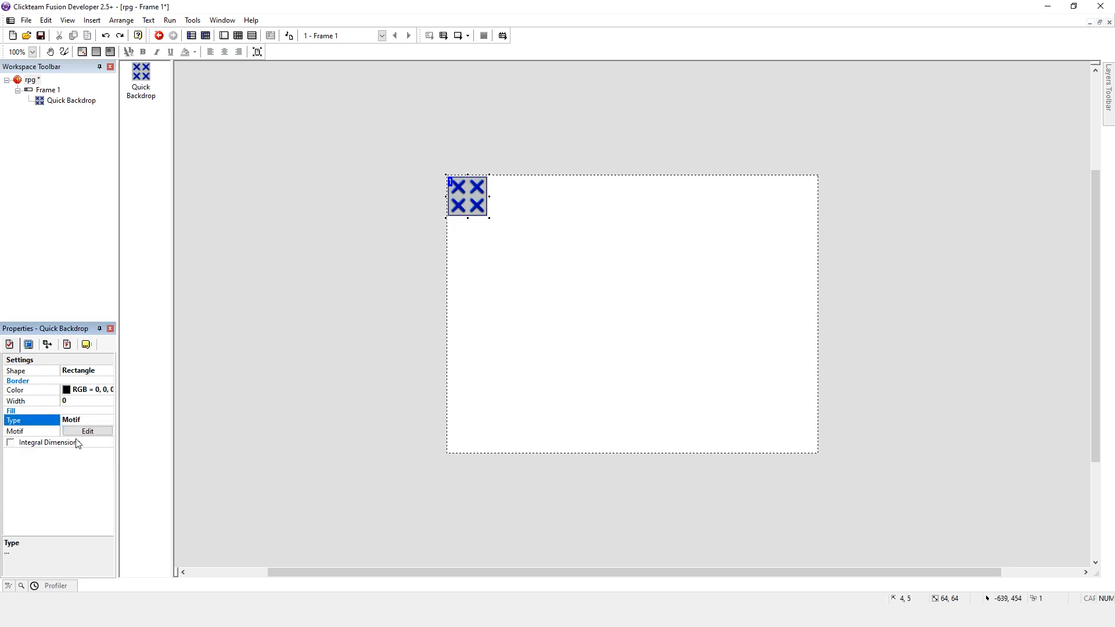
{"action": "left_click", "coordinate": [73, 431]}
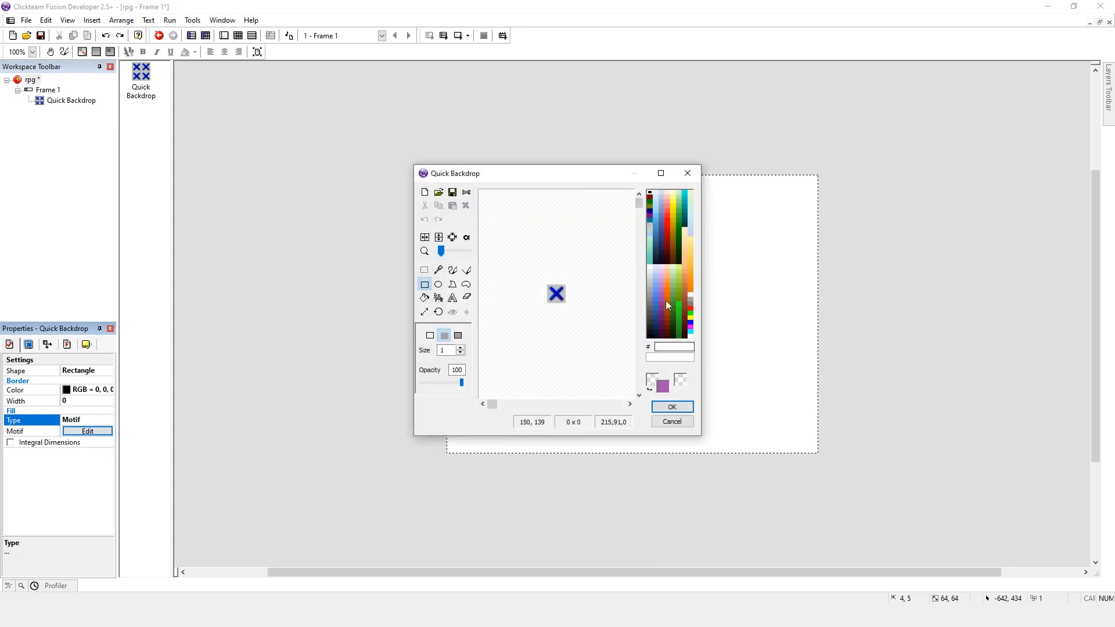
{"action": "left_click_drag", "start_coordinate": [519, 267], "coordinate": [604, 346]}
{"action": "left_click", "coordinate": [671, 409]}
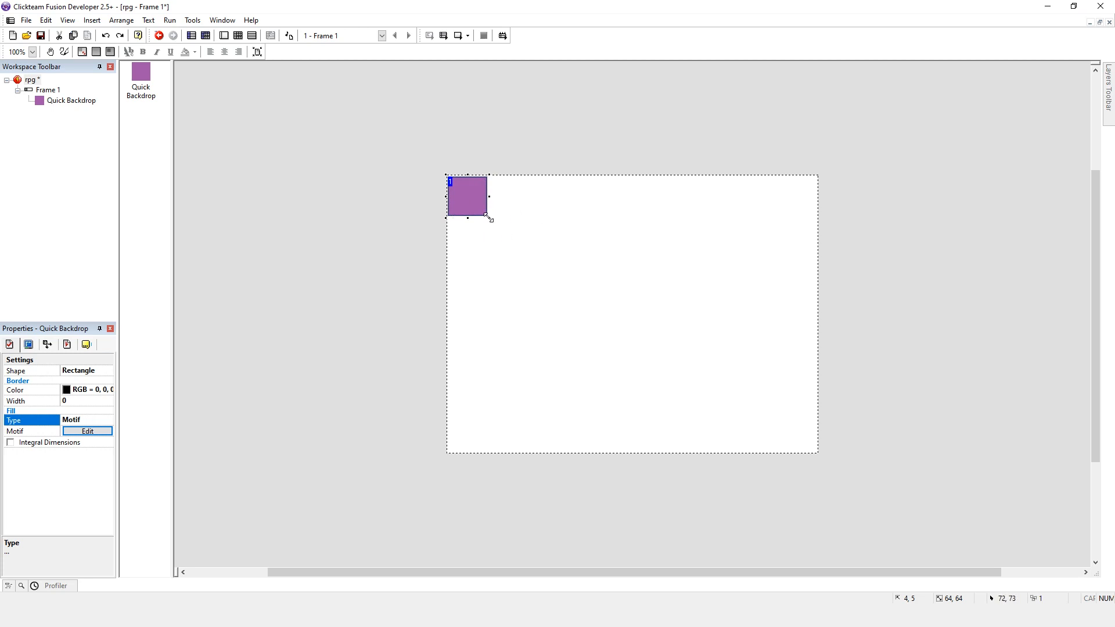
- Try a small black freehand scribble in the motif with the backdrop stretched to about 638 by 638 pixels, and undo both
{"action": "left_click_drag", "start_coordinate": [489, 218], "coordinate": [544, 279]}
{"action": "left_click_drag", "start_coordinate": [812, 463], "coordinate": [823, 468]}
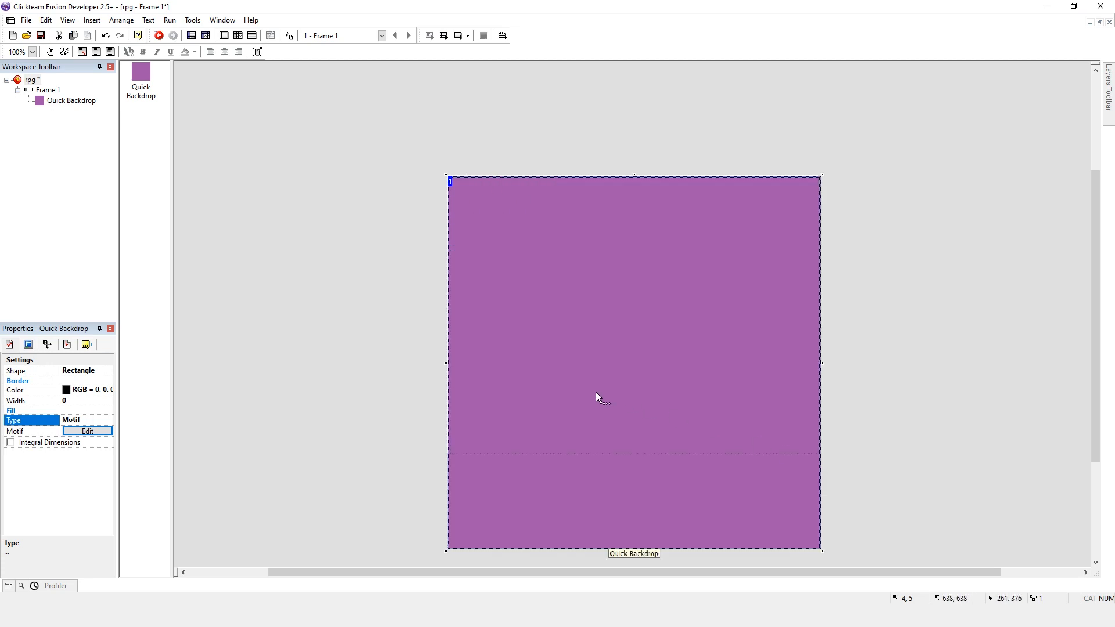
{"action": "left_click", "coordinate": [87, 431]}
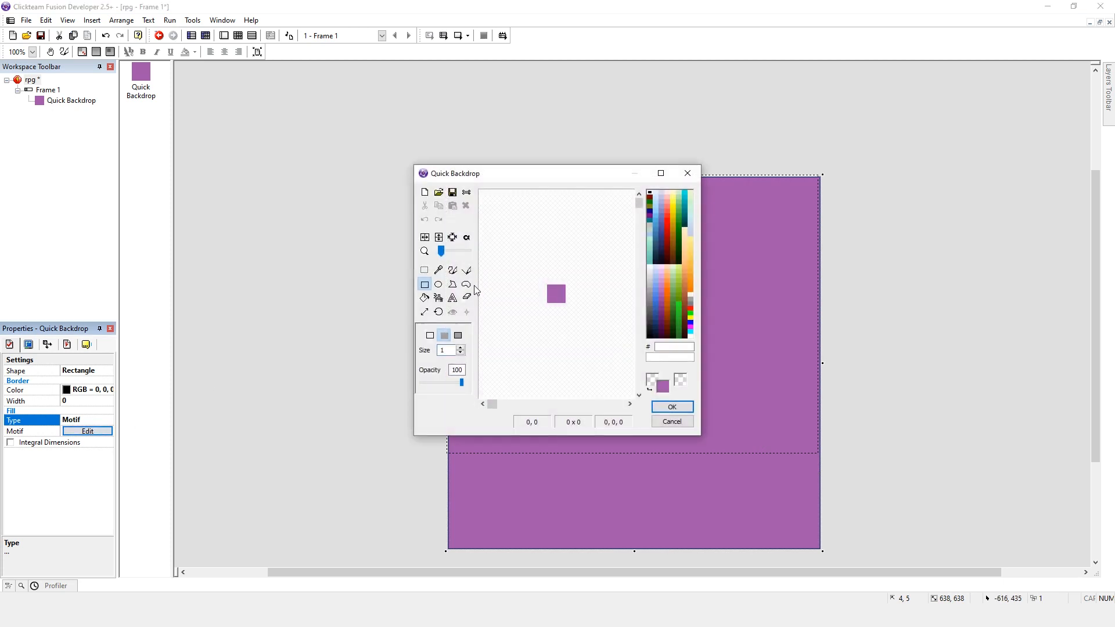
{"action": "left_click", "coordinate": [456, 251]}
{"action": "left_click", "coordinate": [452, 271]}
{"action": "left_click", "coordinate": [465, 271]}
{"action": "left_click", "coordinate": [453, 271]}
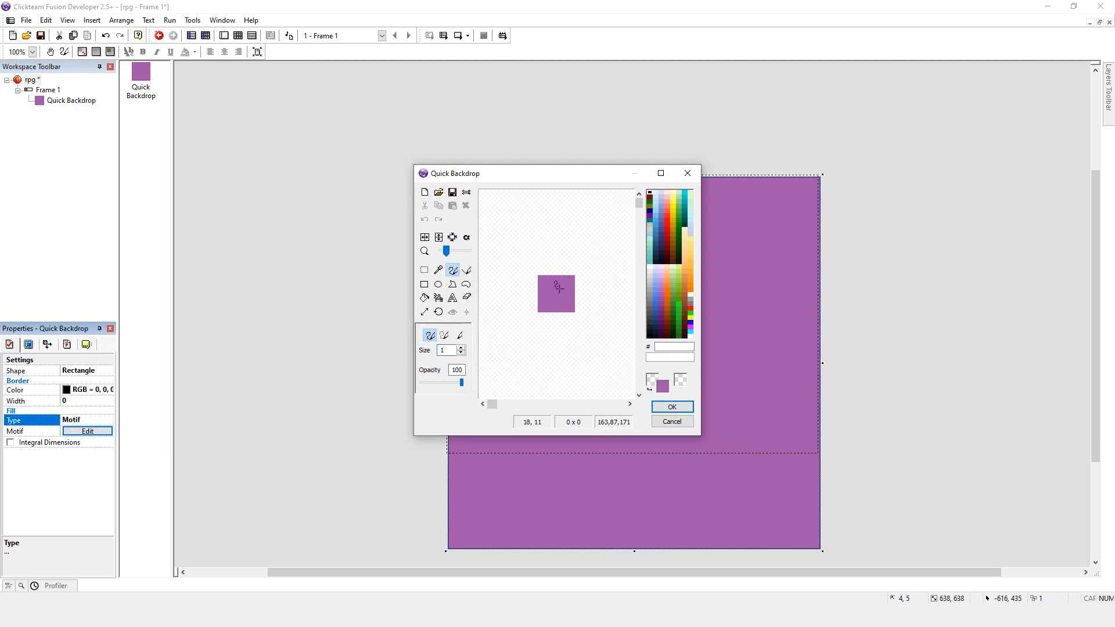
{"action": "left_click_drag", "start_coordinate": [560, 289], "coordinate": [551, 289]}
{"action": "left_click", "coordinate": [651, 197]}
{"action": "left_click", "coordinate": [674, 407]}
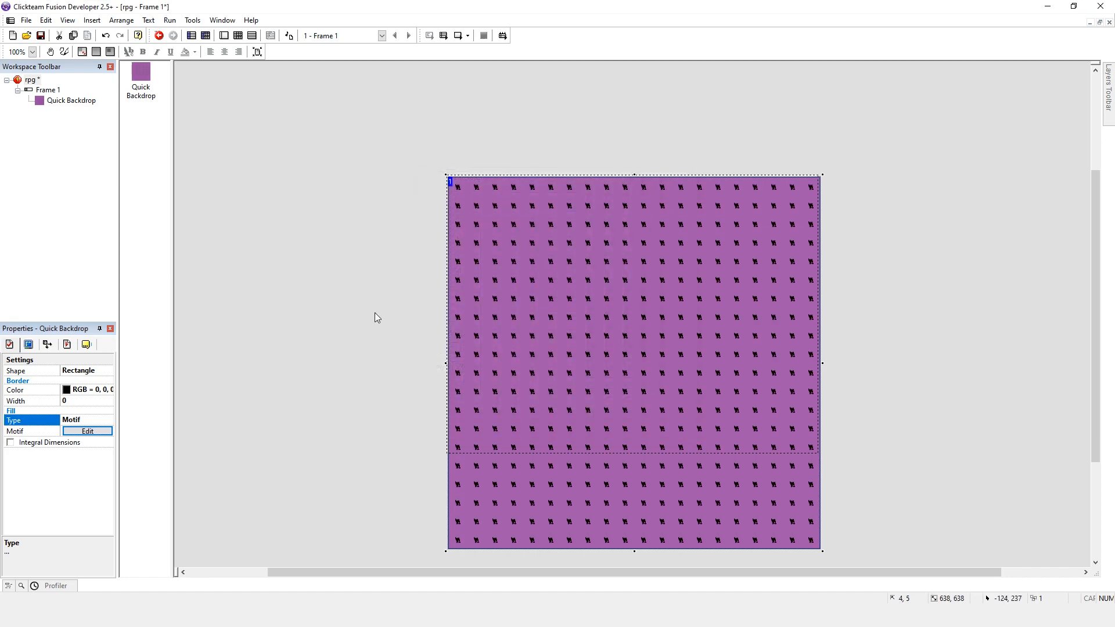
{"action": "key", "text": "ctrl+z"}
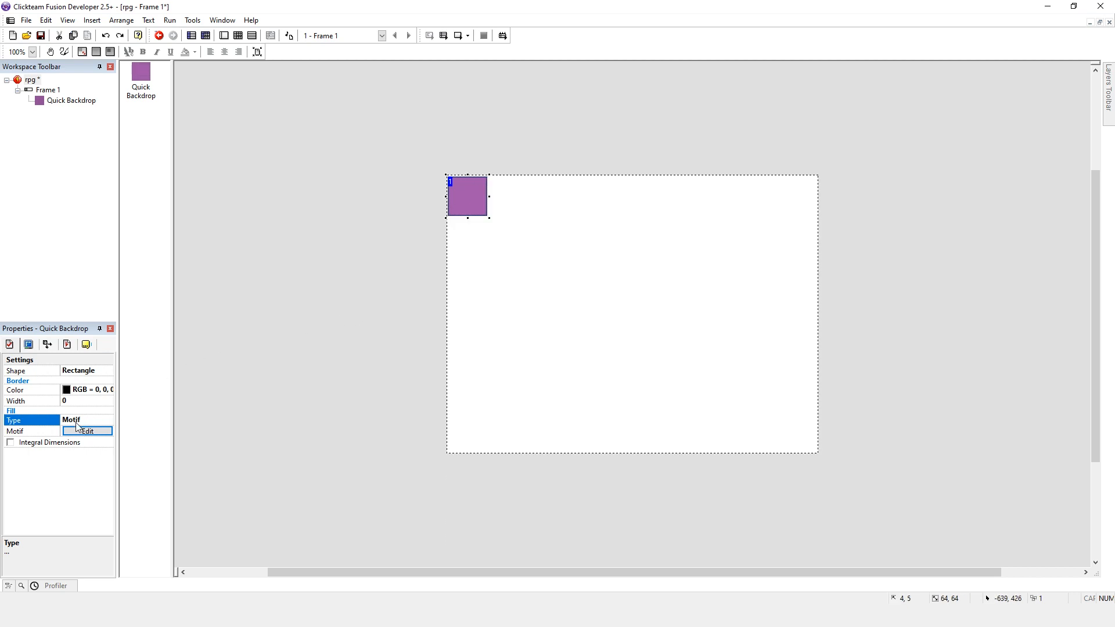
- Draw an unfilled black rectangle of line size 1 around the edge of the purple motif image
{"action": "left_click", "coordinate": [89, 434]}
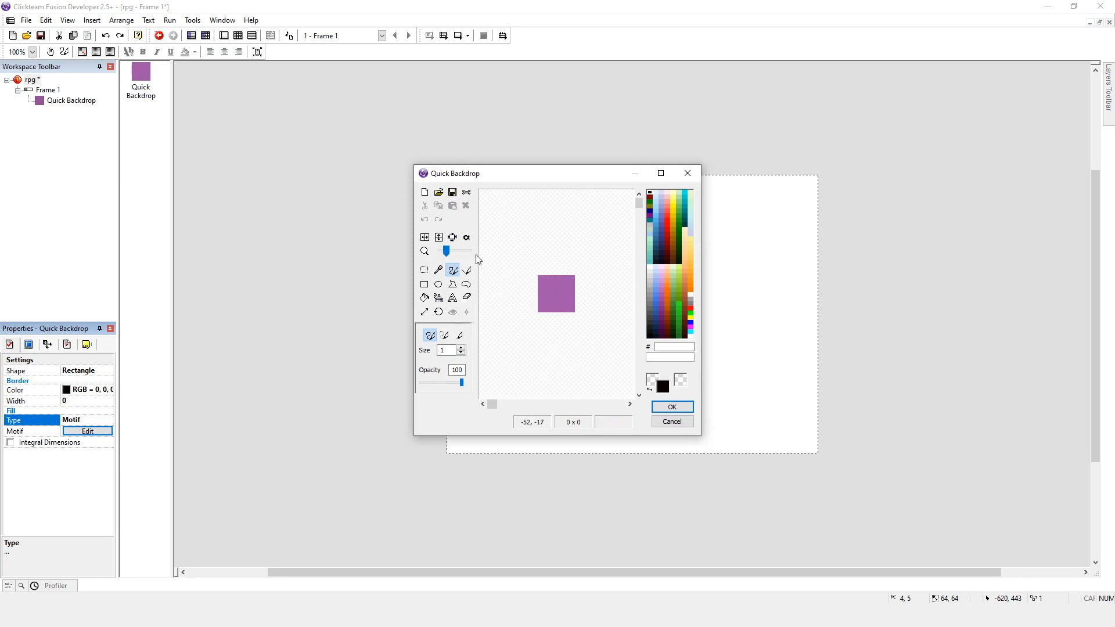
{"action": "left_click", "coordinate": [425, 285]}
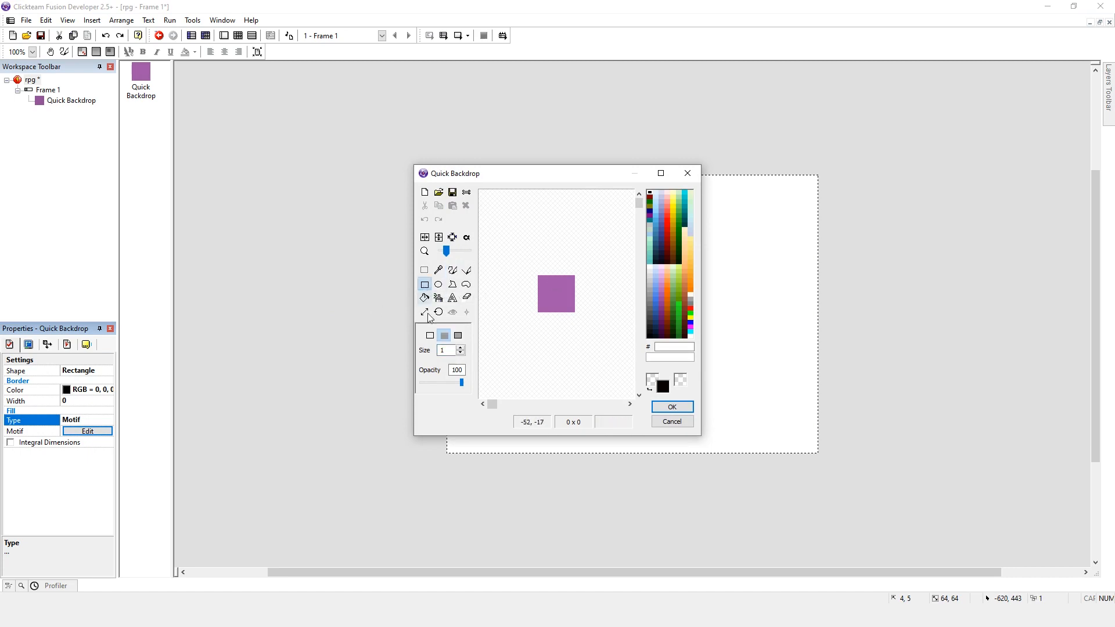
{"action": "left_click", "coordinate": [429, 336]}
{"action": "left_click_drag", "start_coordinate": [449, 253], "coordinate": [459, 255]}
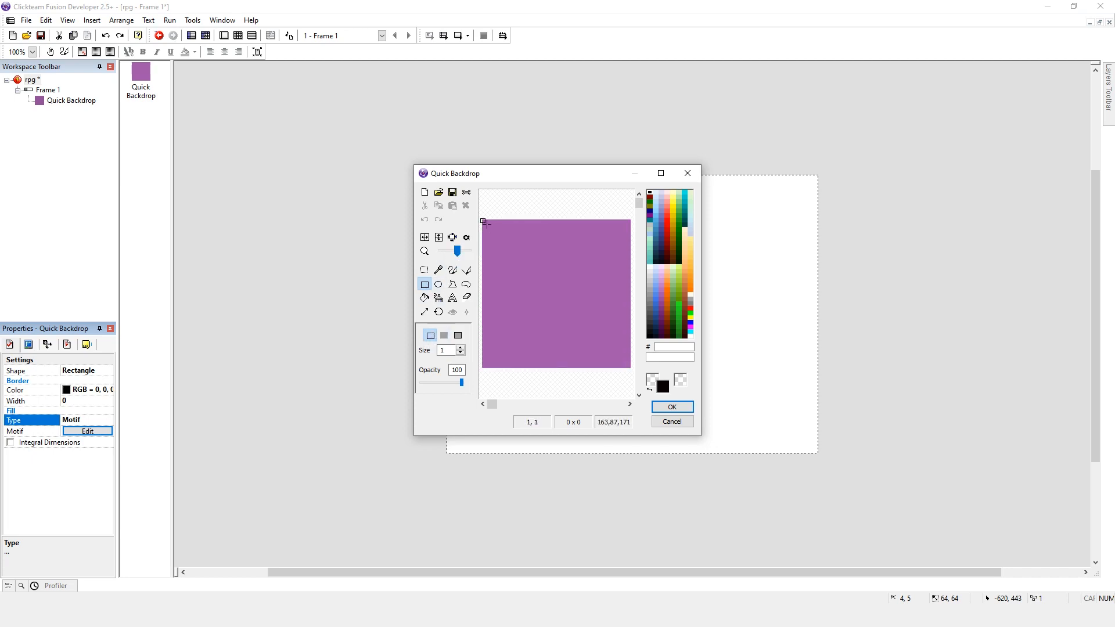
{"action": "left_click_drag", "start_coordinate": [479, 218], "coordinate": [633, 369]}
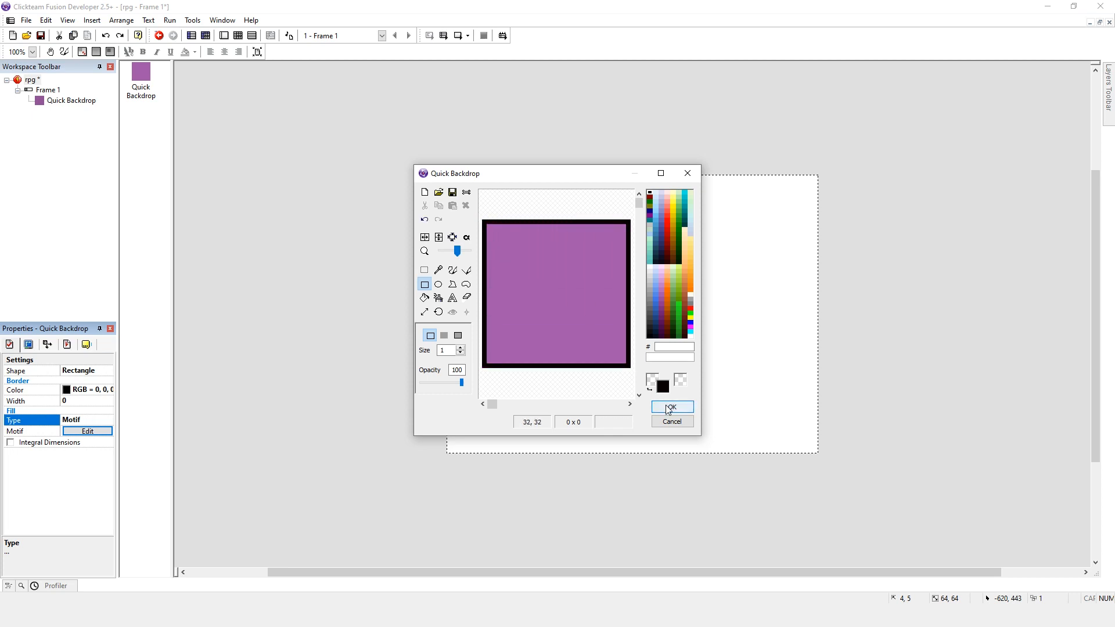
{"action": "left_click", "coordinate": [670, 408]}
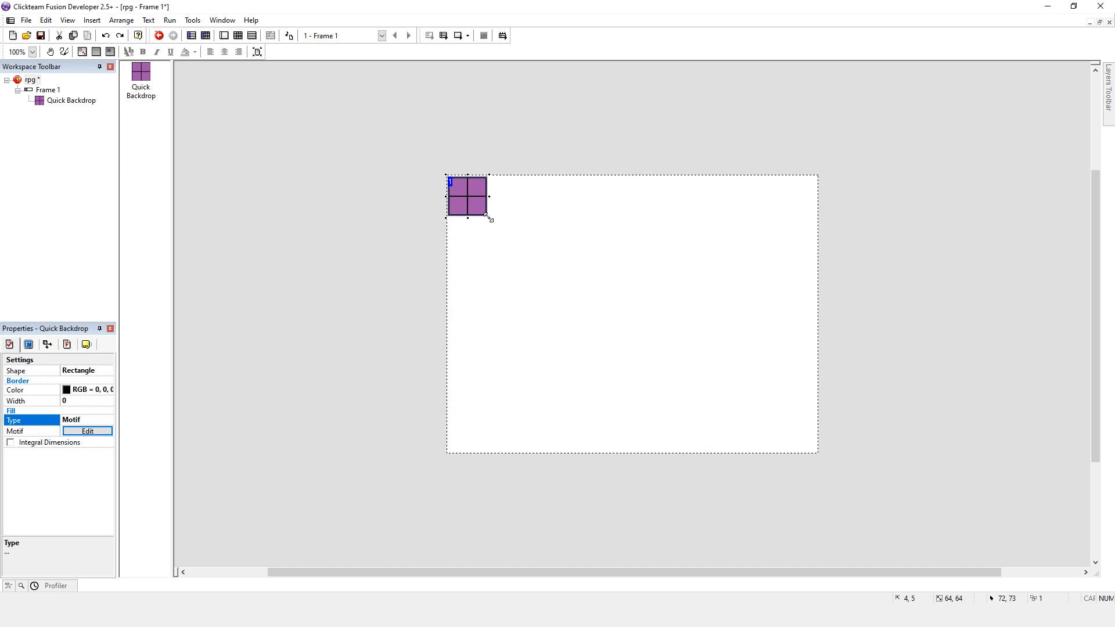
- Stretch the outlined backdrop across the frame to about 639 by 639 pixels and inspect the repeating tiles up close
{"action": "left_click_drag", "start_coordinate": [490, 218], "coordinate": [823, 443]}
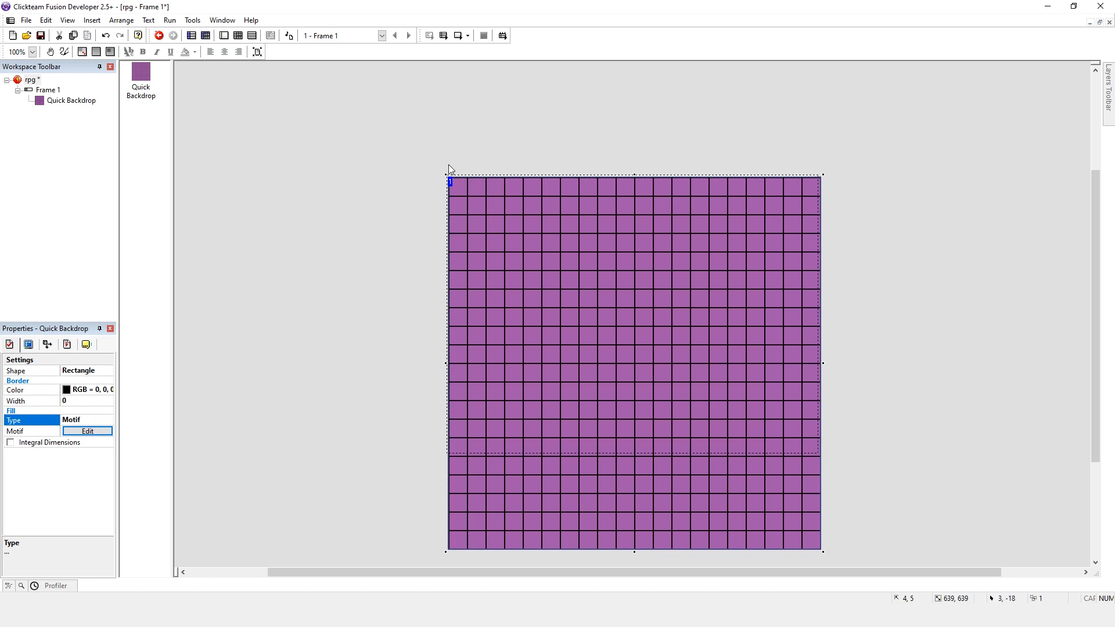
{"action": "scroll", "coordinate": [479, 171], "scroll_direction": "up", "scroll_amount": 3, "text": "ctrl"}
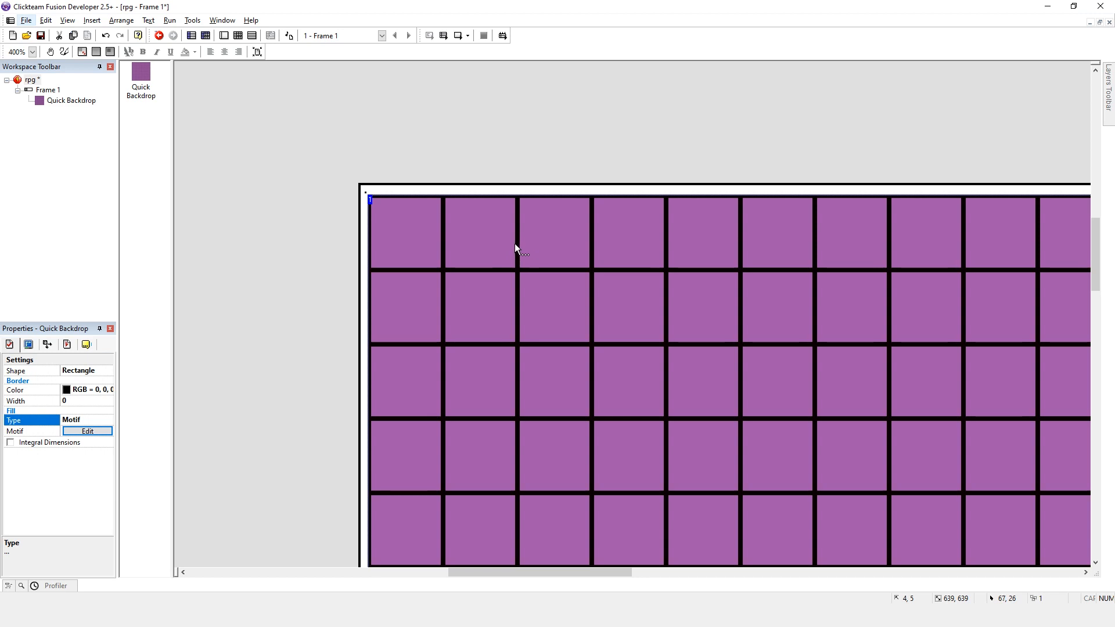
{"action": "scroll", "coordinate": [515, 243], "scroll_direction": "down", "scroll_amount": 4}
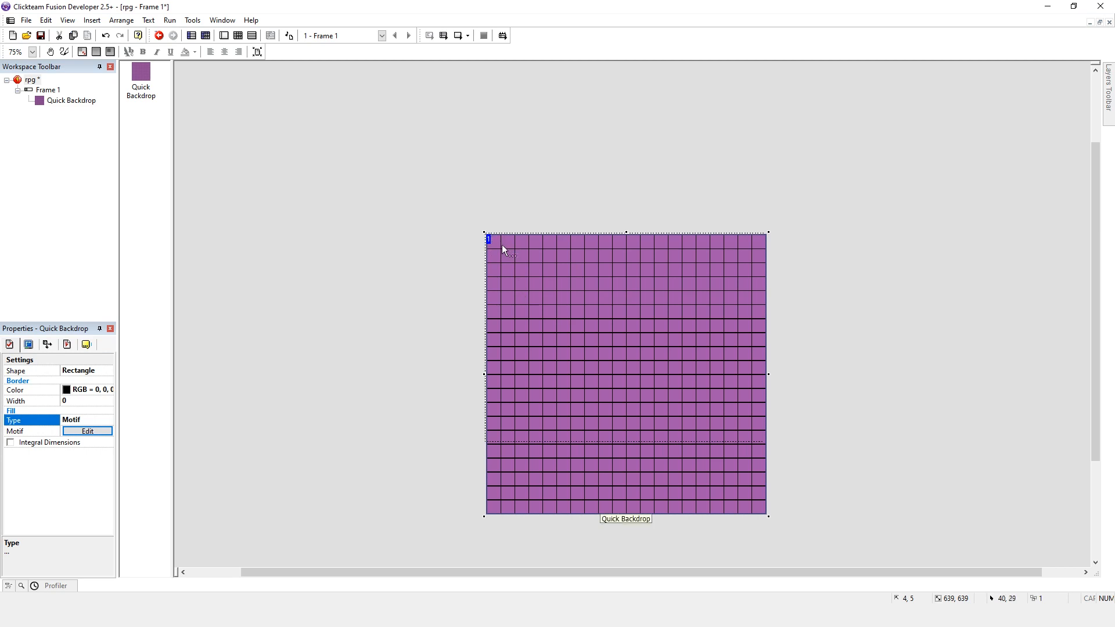
- Resize the backdrop's motif image to 64 by 64 pixels without stretching the existing tile drawing
{"action": "left_click", "coordinate": [89, 433]}
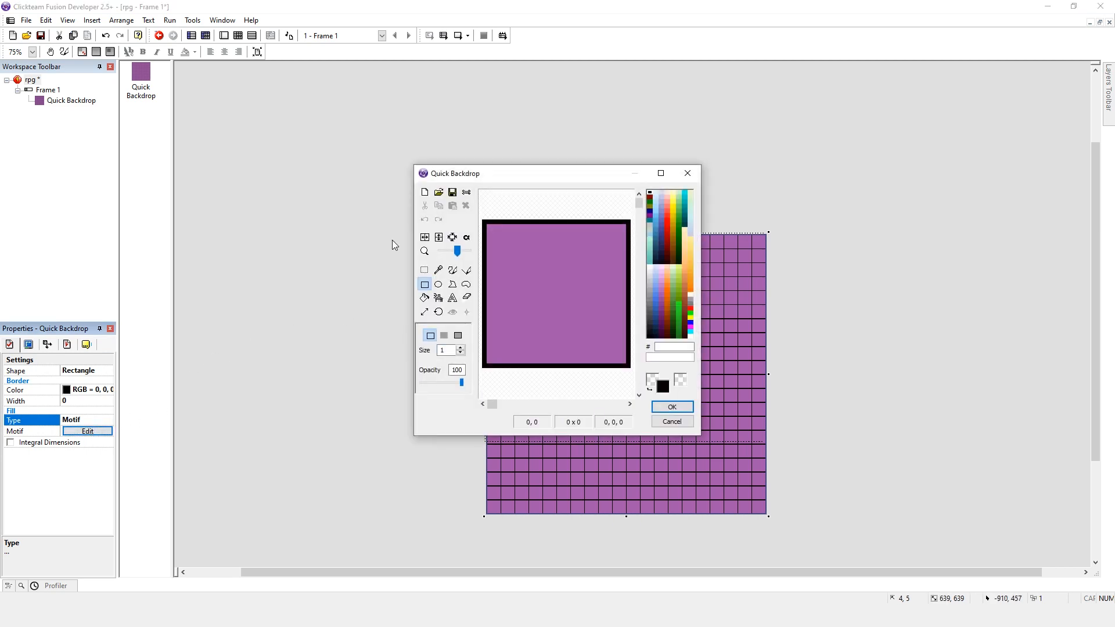
{"action": "left_click", "coordinate": [424, 312]}
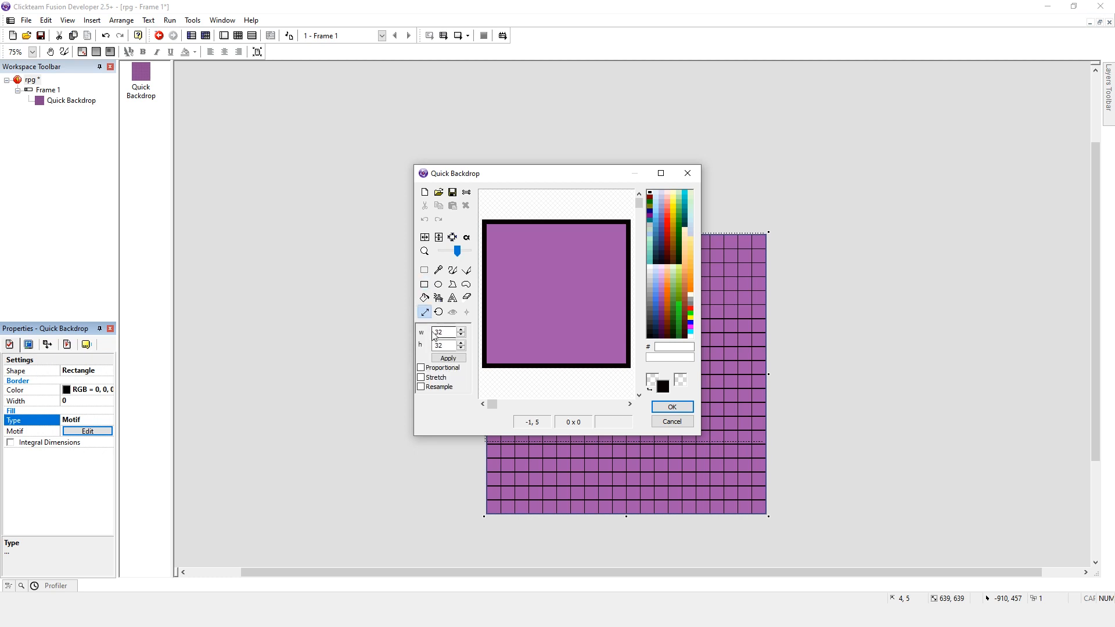
{"action": "left_click_drag", "start_coordinate": [444, 332], "coordinate": [411, 332]}
{"action": "type", "text": "64"}
{"action": "key", "text": "Tab"}
{"action": "type", "text": "64"}
{"action": "left_click", "coordinate": [446, 358]}
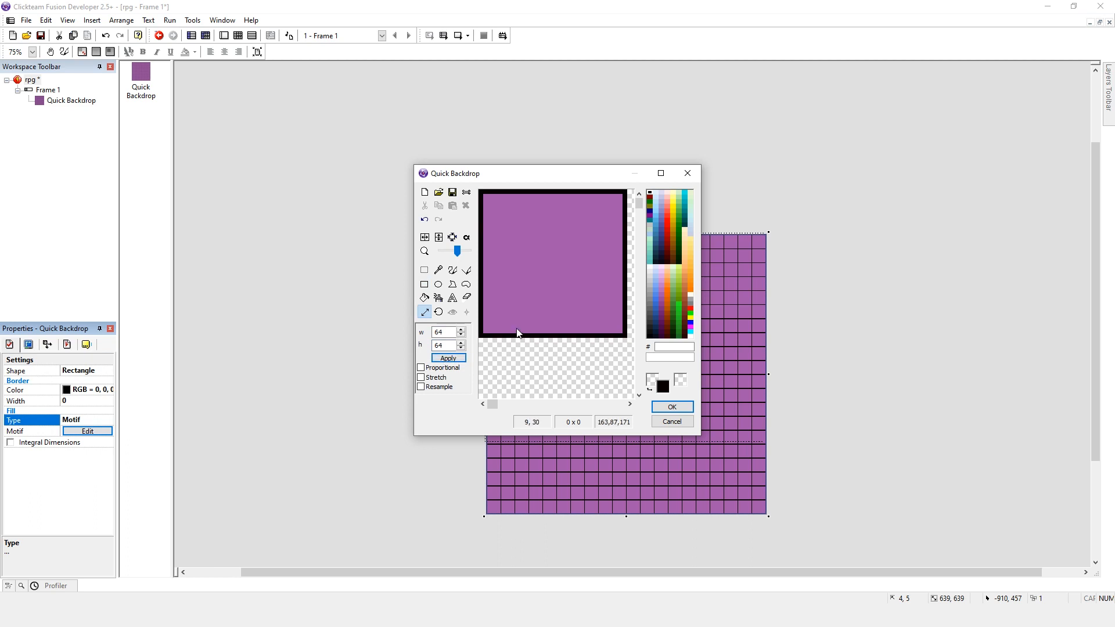
- Sample the tile's purple and cover the entire enlarged motif canvas with a filled rectangle in that colour
{"action": "left_click_drag", "start_coordinate": [457, 251], "coordinate": [451, 256]}
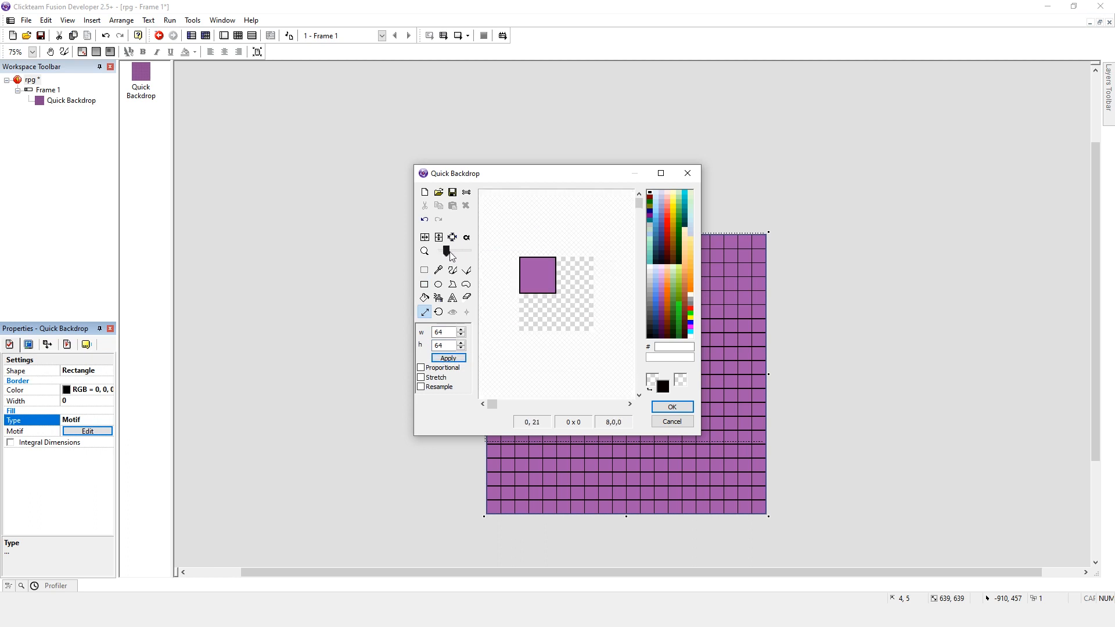
{"action": "left_click", "coordinate": [426, 298]}
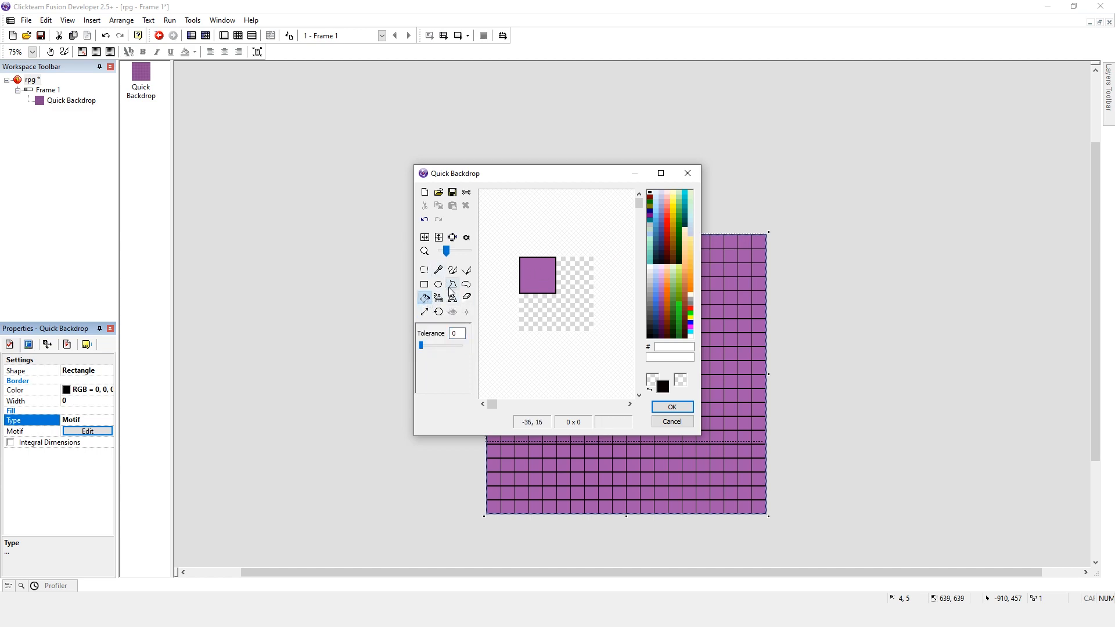
{"action": "left_click", "coordinate": [440, 270]}
{"action": "left_click", "coordinate": [537, 274]}
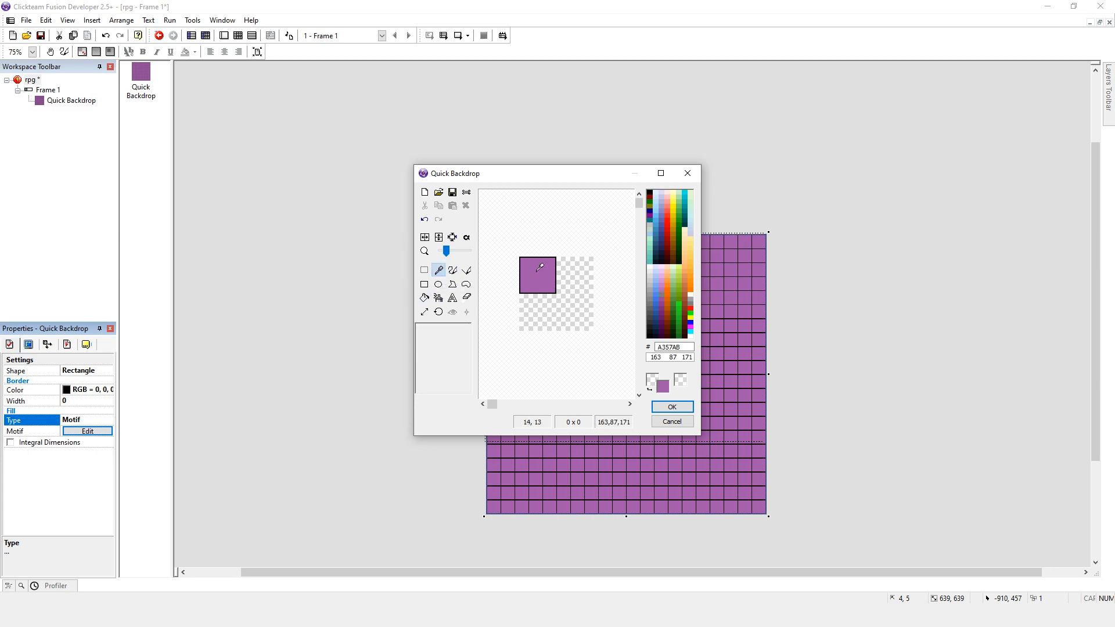
{"action": "left_click", "coordinate": [424, 285]}
{"action": "left_click", "coordinate": [445, 335]}
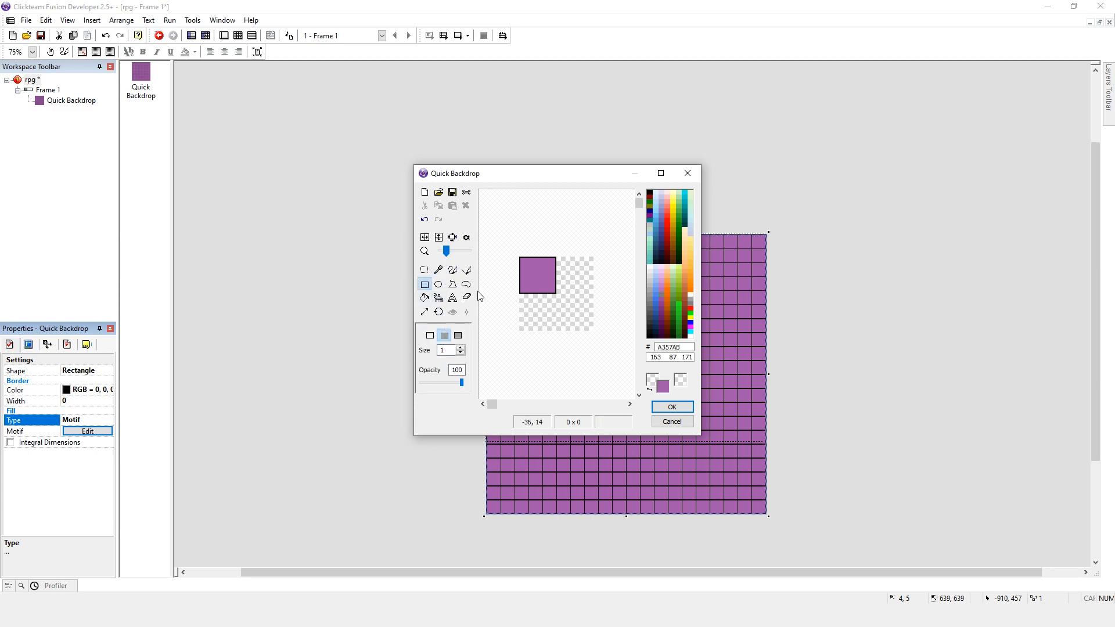
{"action": "left_click_drag", "start_coordinate": [511, 240], "coordinate": [617, 368]}
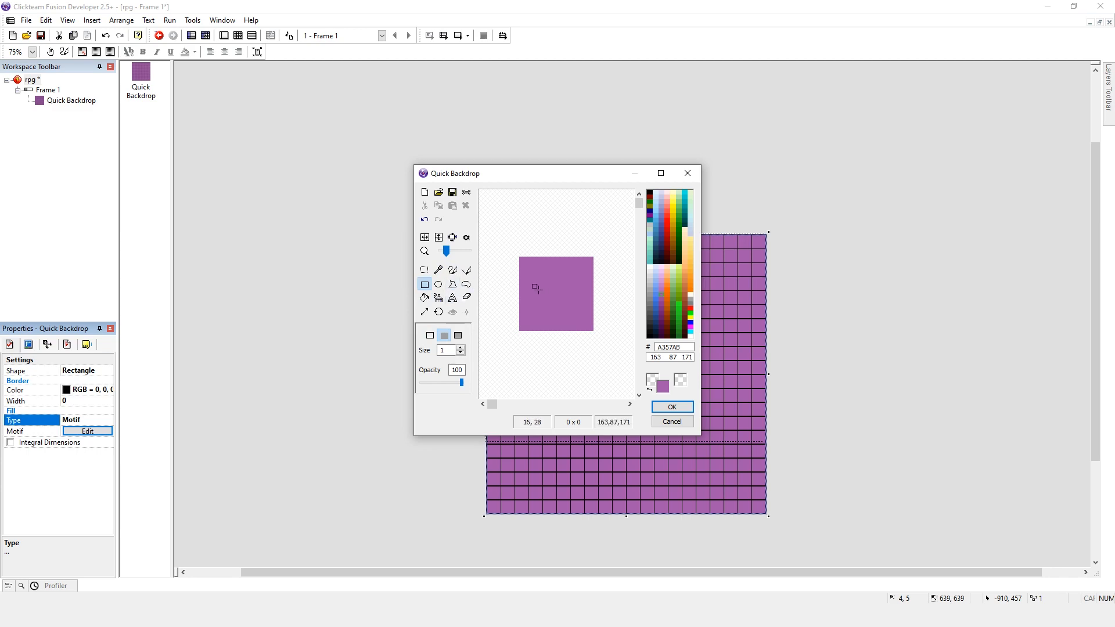
- Draw an unfilled black rectangle of line size 1 around the edge of the 64 by 64 motif and apply it to the backdrop
{"action": "scroll", "coordinate": [558, 310], "scroll_direction": "up", "scroll_amount": 1}
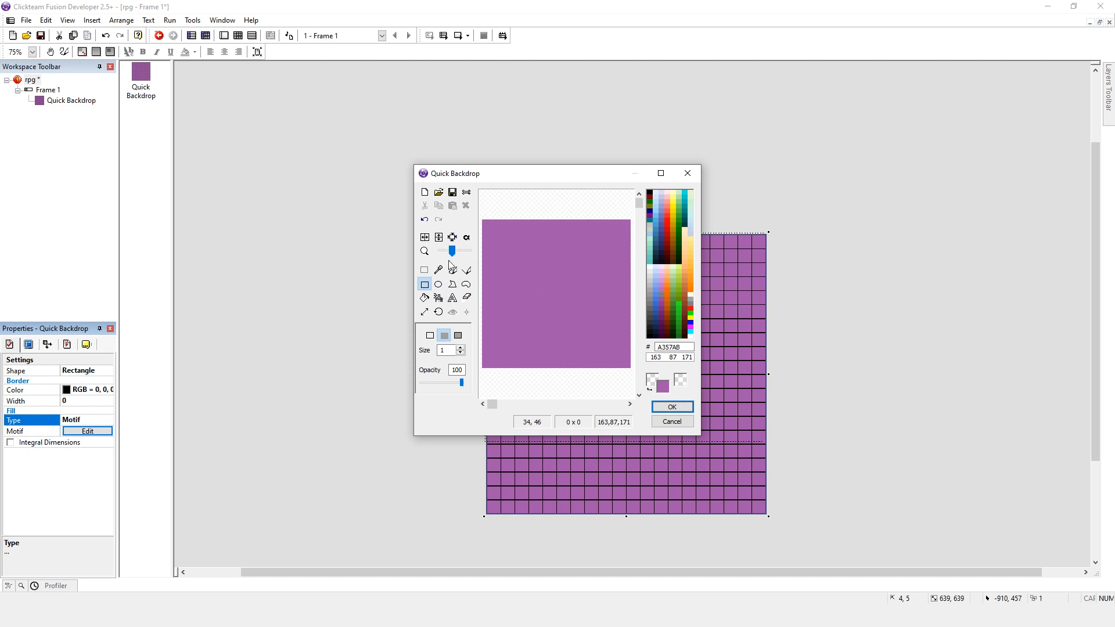
{"action": "left_click", "coordinate": [429, 337]}
{"action": "left_click", "coordinate": [650, 192]}
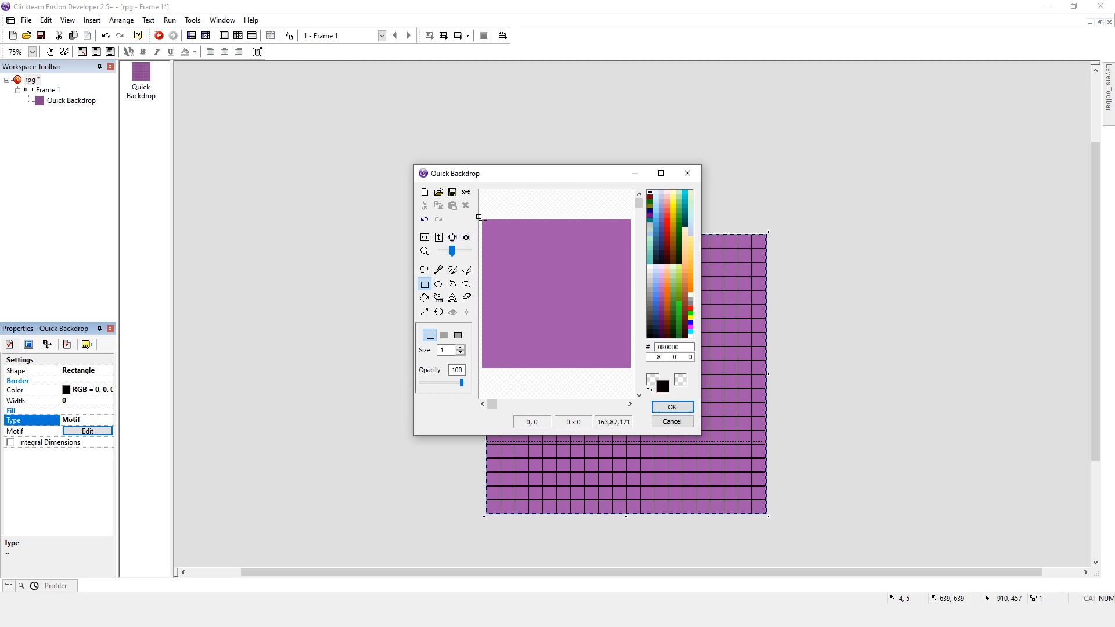
{"action": "left_click_drag", "start_coordinate": [482, 219], "coordinate": [632, 369]}
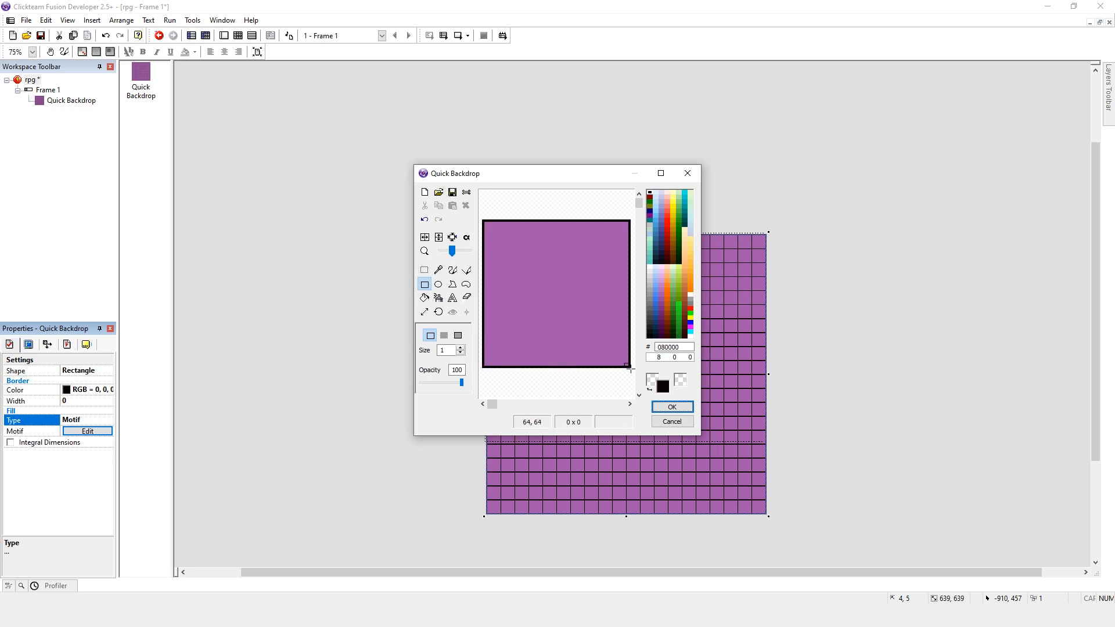
{"action": "left_click", "coordinate": [669, 406]}
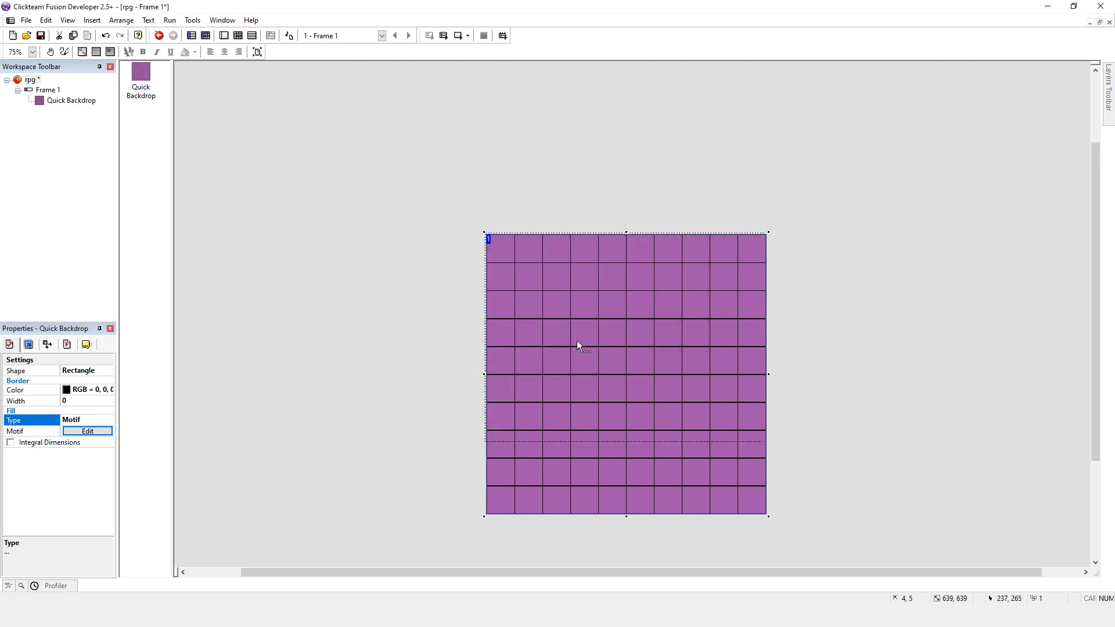
- Paint over the motif's right and bottom black edges with filled rectangles in the sampled purple, and apply the edited tile
{"action": "left_click", "coordinate": [87, 431]}
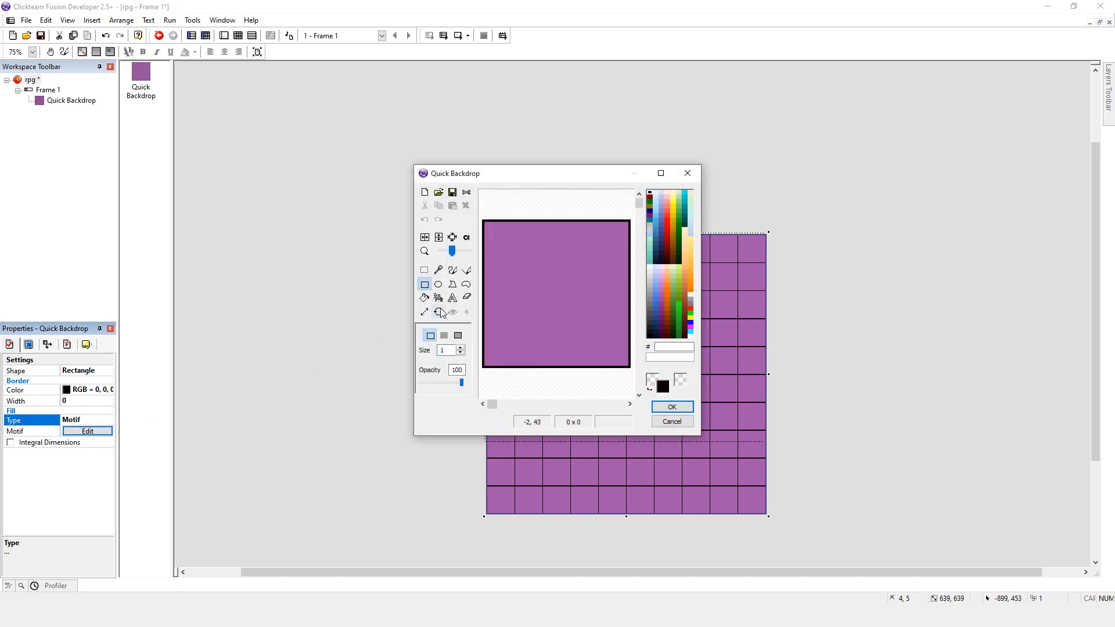
{"action": "left_click", "coordinate": [444, 336]}
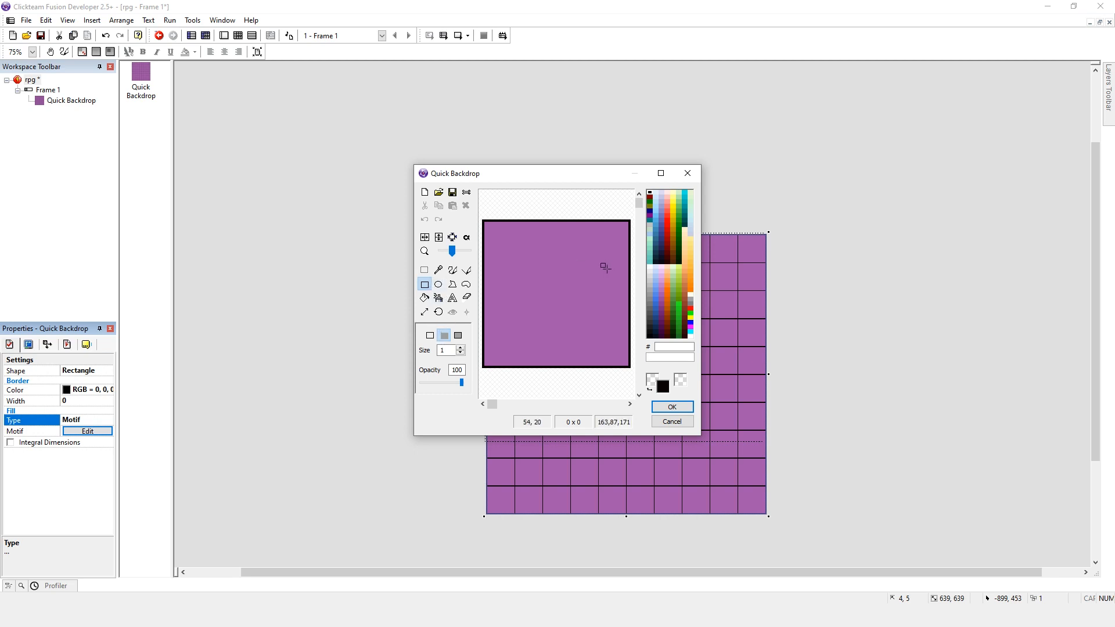
{"action": "left_click", "coordinate": [438, 270]}
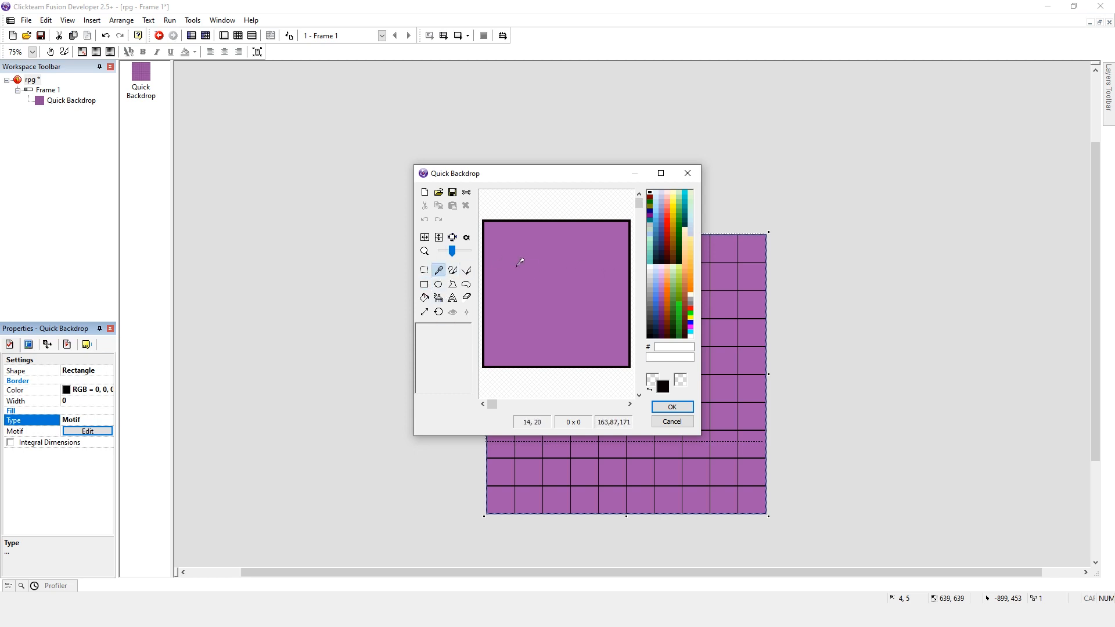
{"action": "left_click", "coordinate": [517, 263]}
{"action": "left_click", "coordinate": [424, 285]}
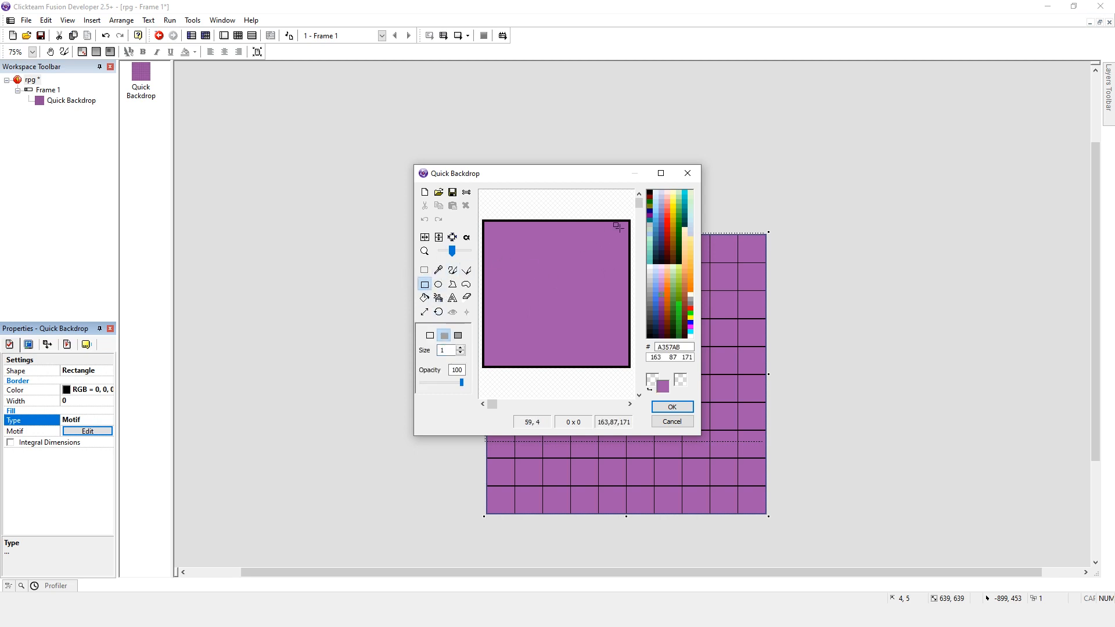
{"action": "left_click_drag", "start_coordinate": [616, 220], "coordinate": [656, 397]}
{"action": "left_click_drag", "start_coordinate": [626, 350], "coordinate": [487, 407]}
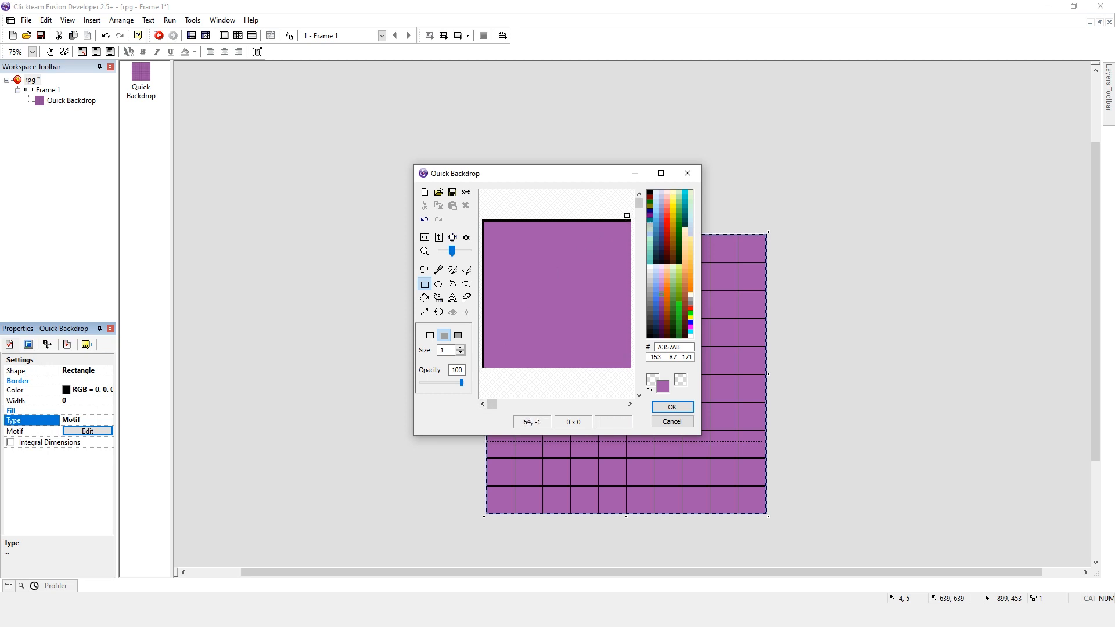
{"action": "left_click", "coordinate": [662, 407]}
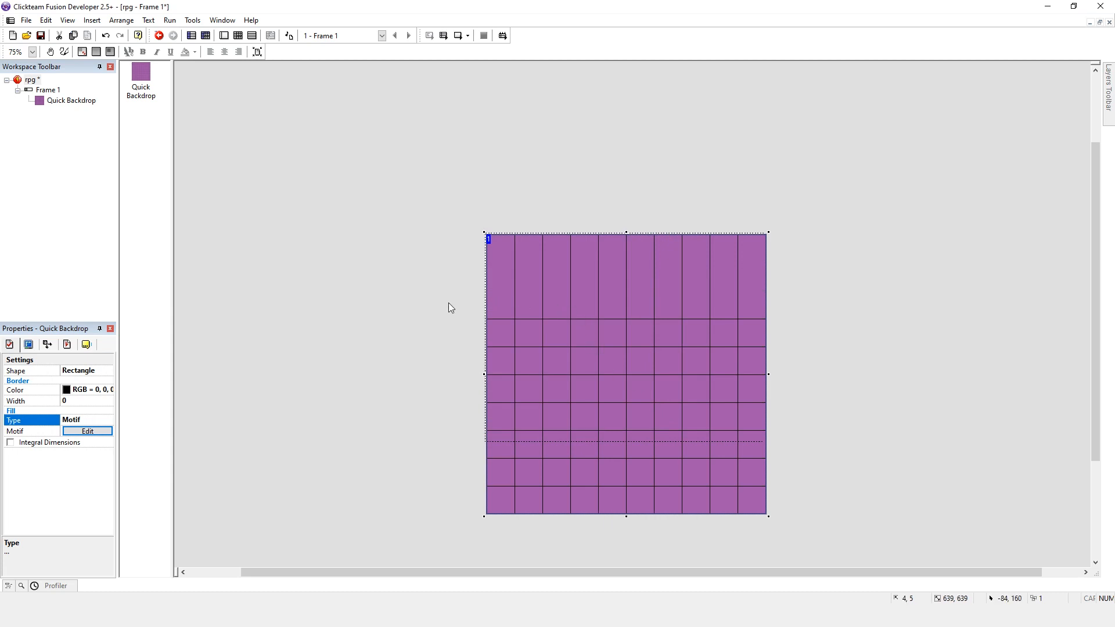
- Run the application from the current frame to check the thinner grid lines, and close the test window
{"action": "scroll", "coordinate": [448, 302], "scroll_direction": "up", "scroll_amount": 1}
{"action": "scroll", "coordinate": [448, 303], "scroll_direction": "down", "scroll_amount": 1}
{"action": "left_click", "coordinate": [471, 282]}
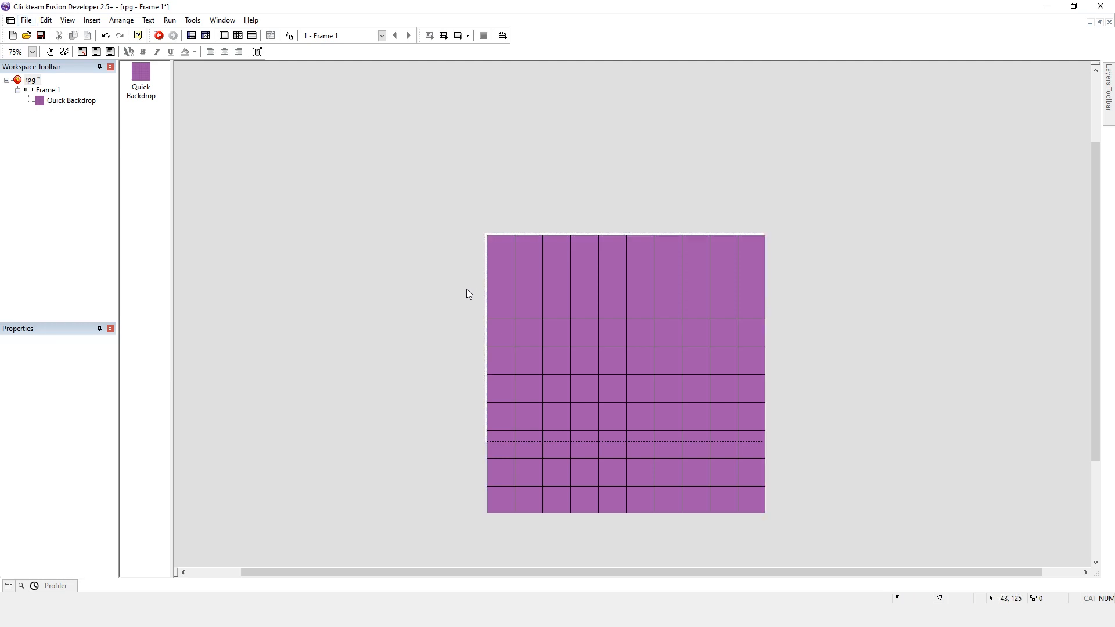
{"action": "scroll", "coordinate": [469, 296], "scroll_direction": "up", "scroll_amount": 1, "text": "ctrl"}
{"action": "scroll", "coordinate": [463, 302], "scroll_direction": "down", "scroll_amount": 2}
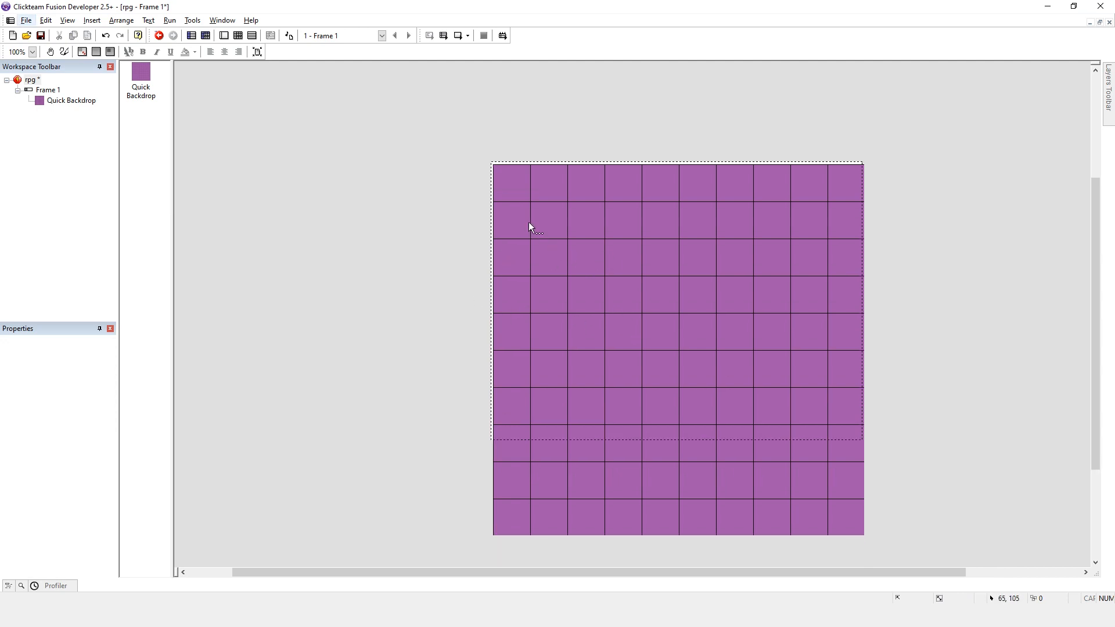
{"action": "left_click", "coordinate": [170, 21]}
{"action": "left_click", "coordinate": [215, 62]}
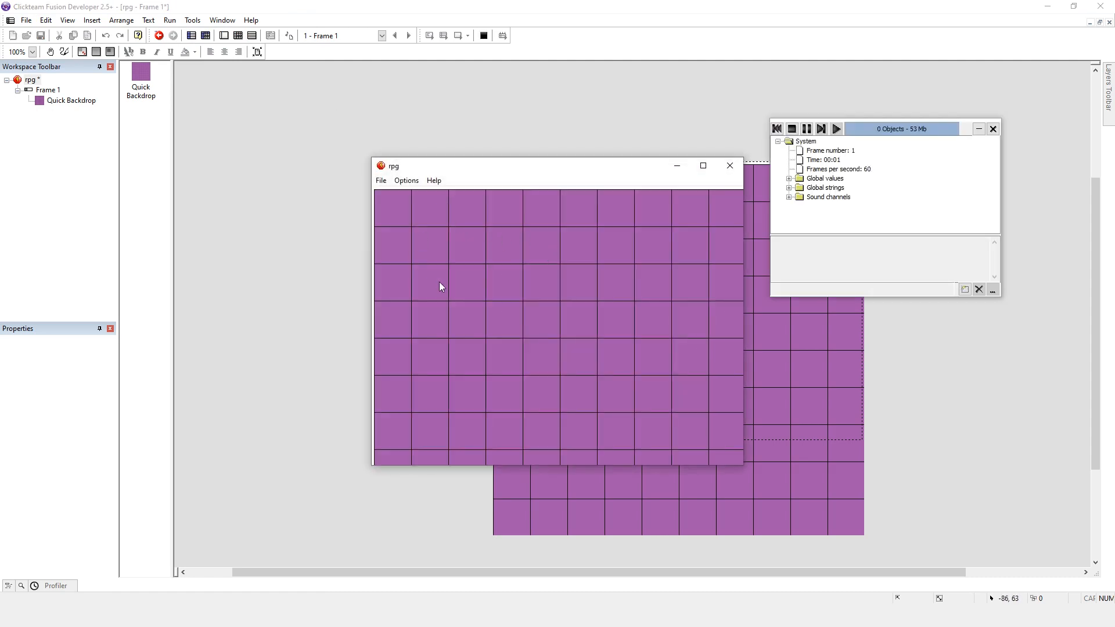
{"action": "left_click", "coordinate": [730, 166]}
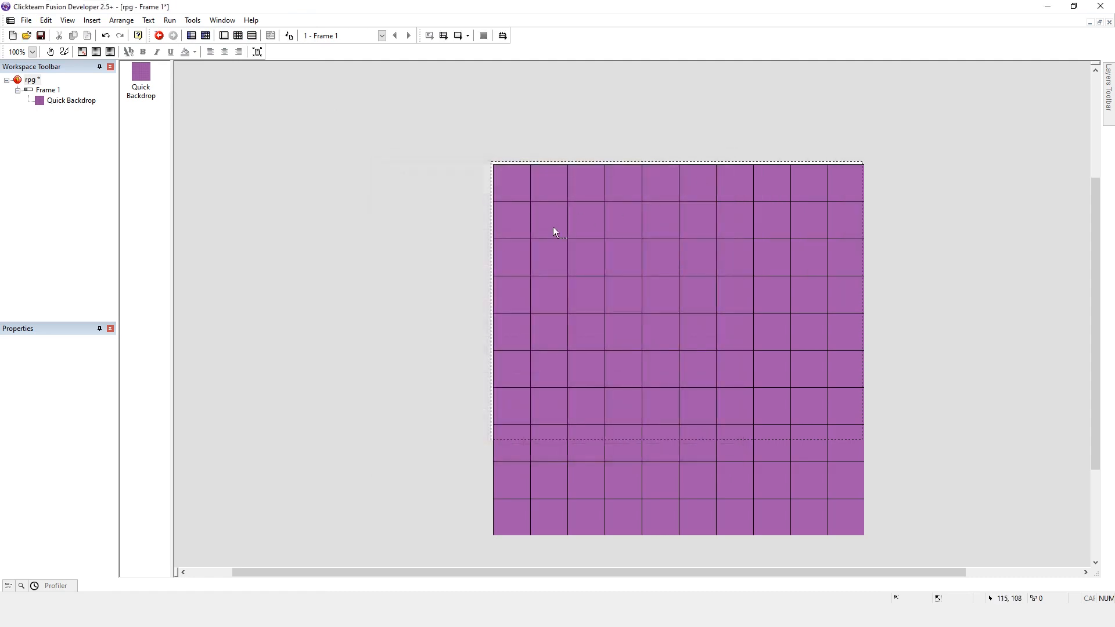
- Examine how the backdrop's grid lines are drawn in the frame editor at different zoom levels
{"action": "scroll", "coordinate": [468, 238], "scroll_direction": "down", "scroll_amount": 2}
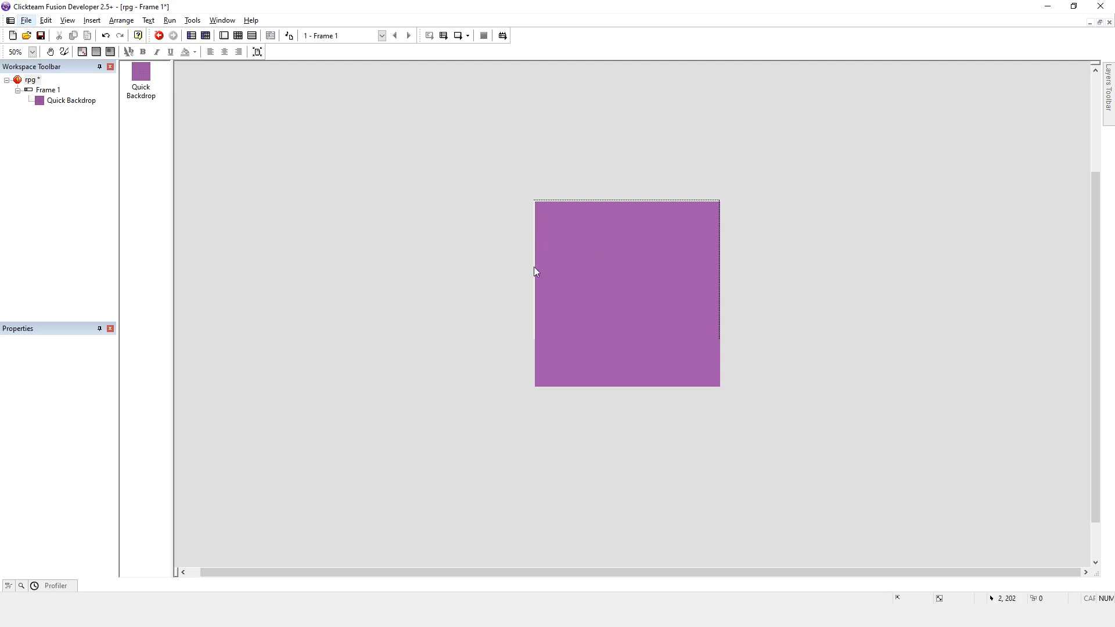
{"action": "scroll", "coordinate": [552, 270], "scroll_direction": "up", "scroll_amount": 2, "text": "ctrl"}
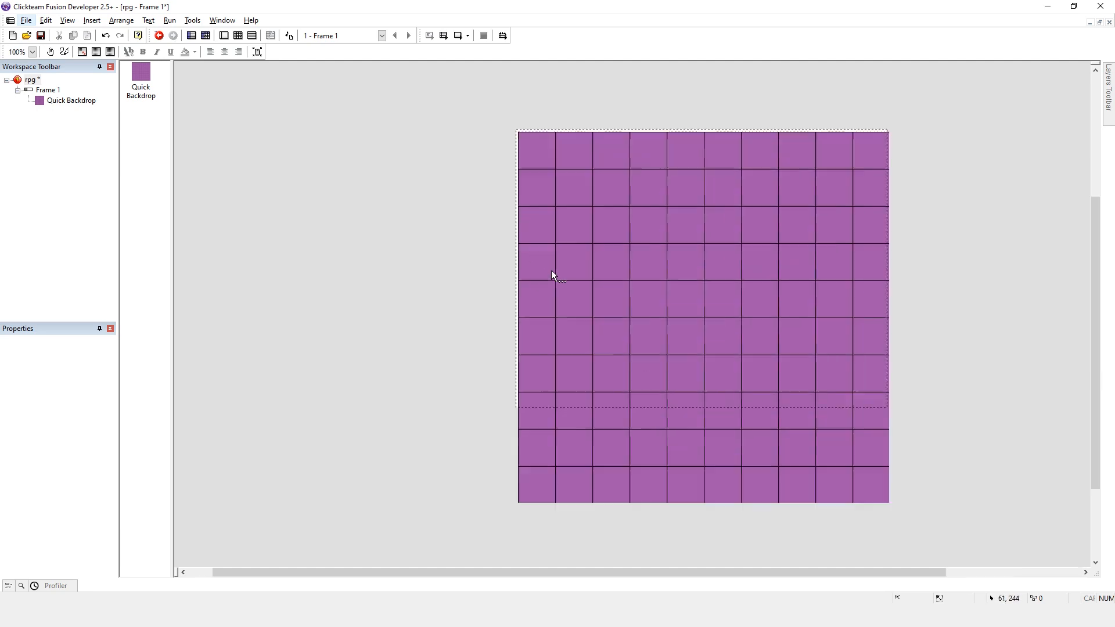
{"action": "scroll", "coordinate": [564, 270], "scroll_direction": "down", "scroll_amount": 1, "text": "ctrl"}
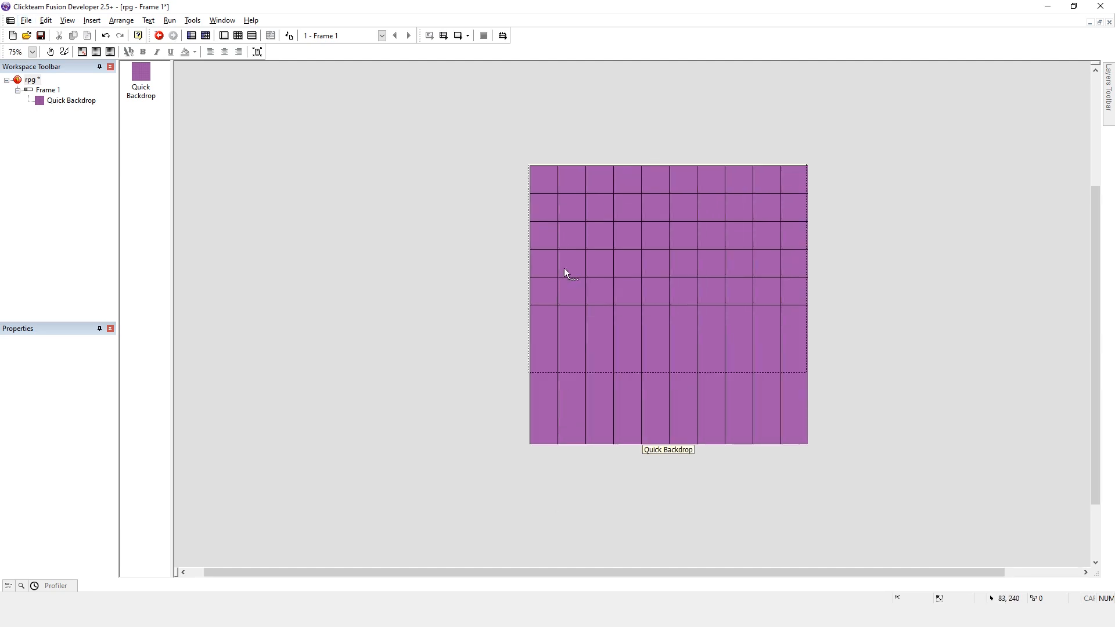
{"action": "scroll", "coordinate": [564, 270], "scroll_direction": "down", "scroll_amount": 1, "text": "ctrl"}
{"action": "scroll", "coordinate": [564, 270], "scroll_direction": "up", "scroll_amount": 2, "text": "ctrl"}
{"action": "scroll", "coordinate": [564, 270], "scroll_direction": "down", "scroll_amount": 1, "text": "ctrl"}
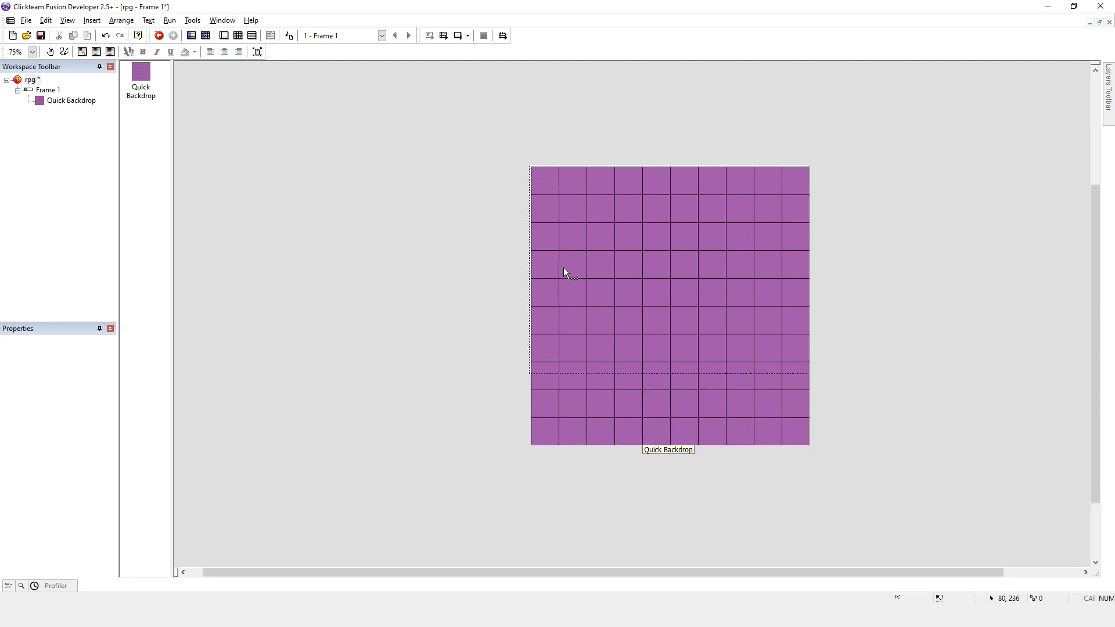
{"action": "scroll", "coordinate": [564, 269], "scroll_direction": "down", "scroll_amount": 1, "text": "ctrl"}
{"action": "scroll", "coordinate": [562, 267], "scroll_direction": "up", "scroll_amount": 2, "text": "ctrl"}
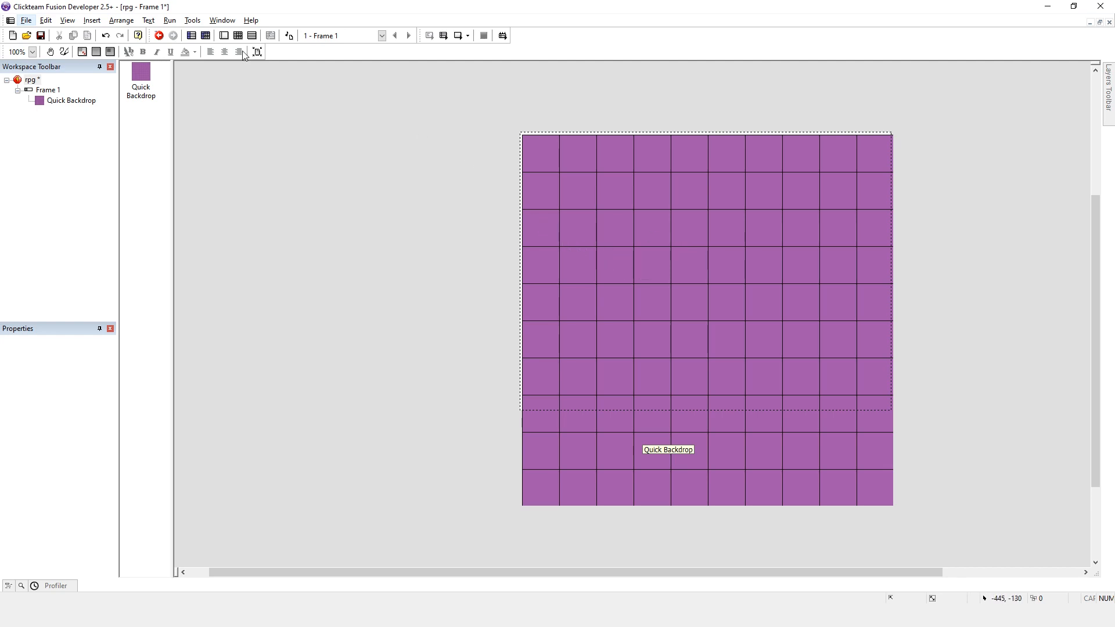
- Run the application twice to check the grid and its top-left corner, closing the test window each time
{"action": "left_click", "coordinate": [169, 20]}
{"action": "left_click", "coordinate": [174, 38]}
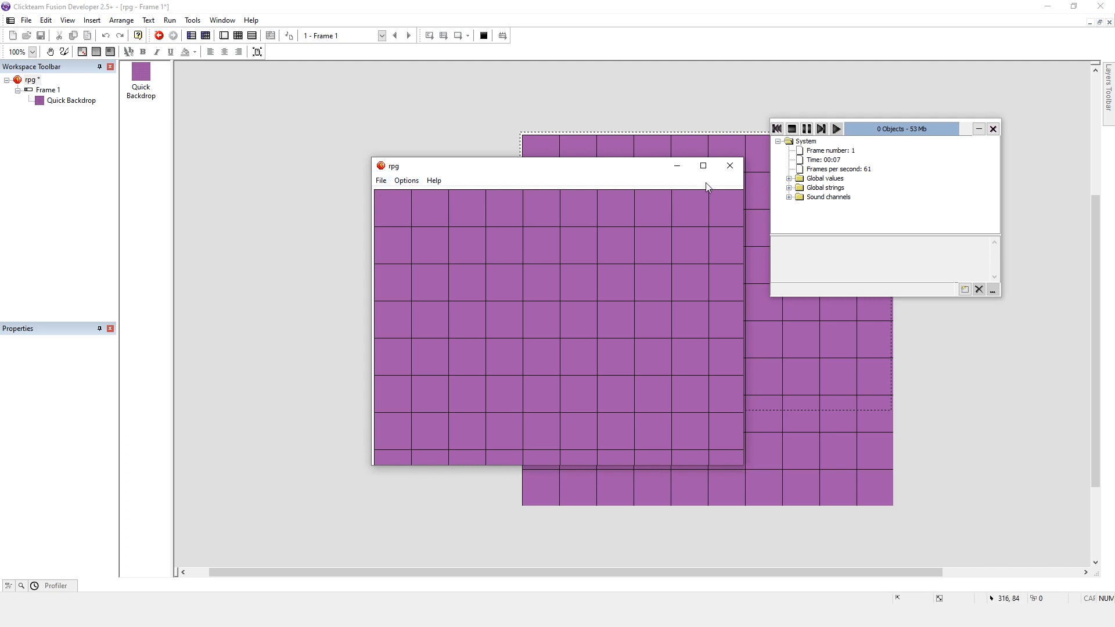
{"action": "left_click", "coordinate": [730, 167]}
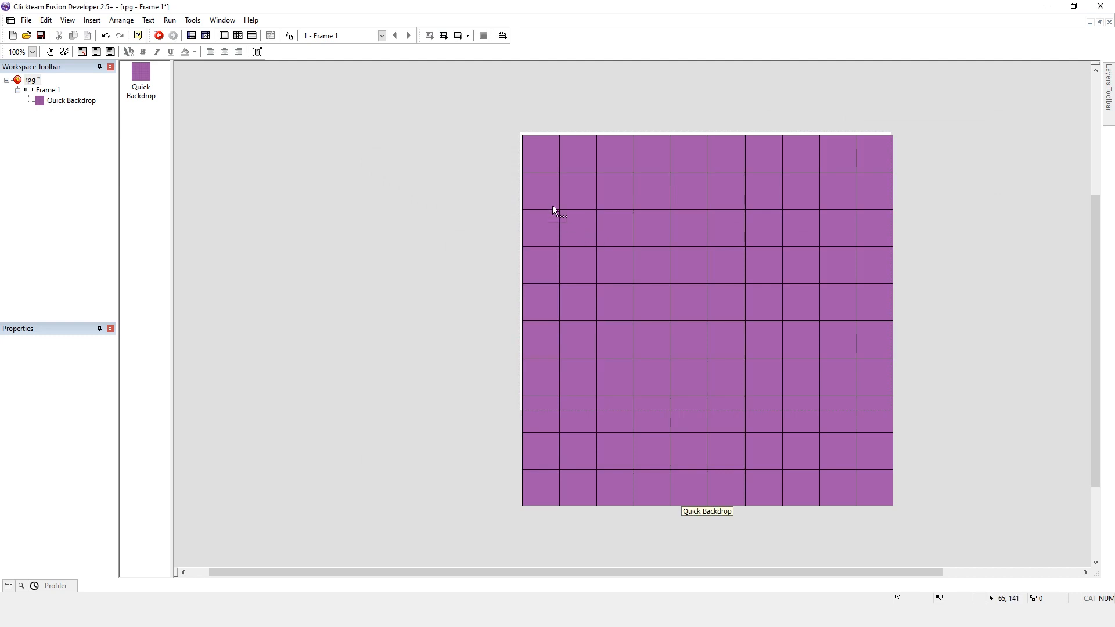
{"action": "left_click", "coordinate": [169, 21]}
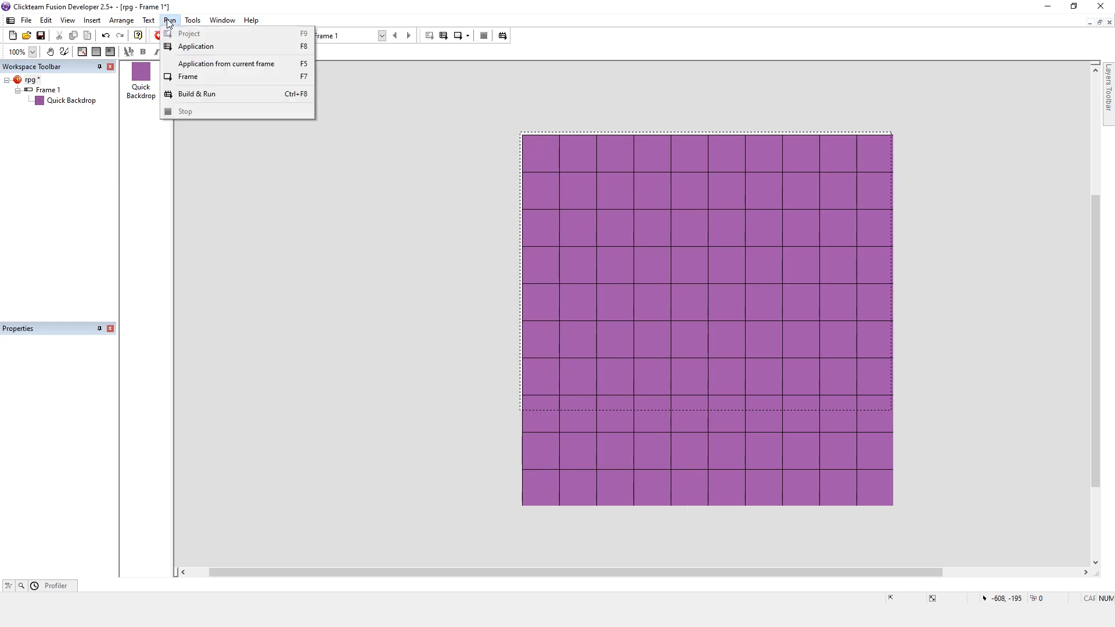
{"action": "left_click", "coordinate": [196, 47]}
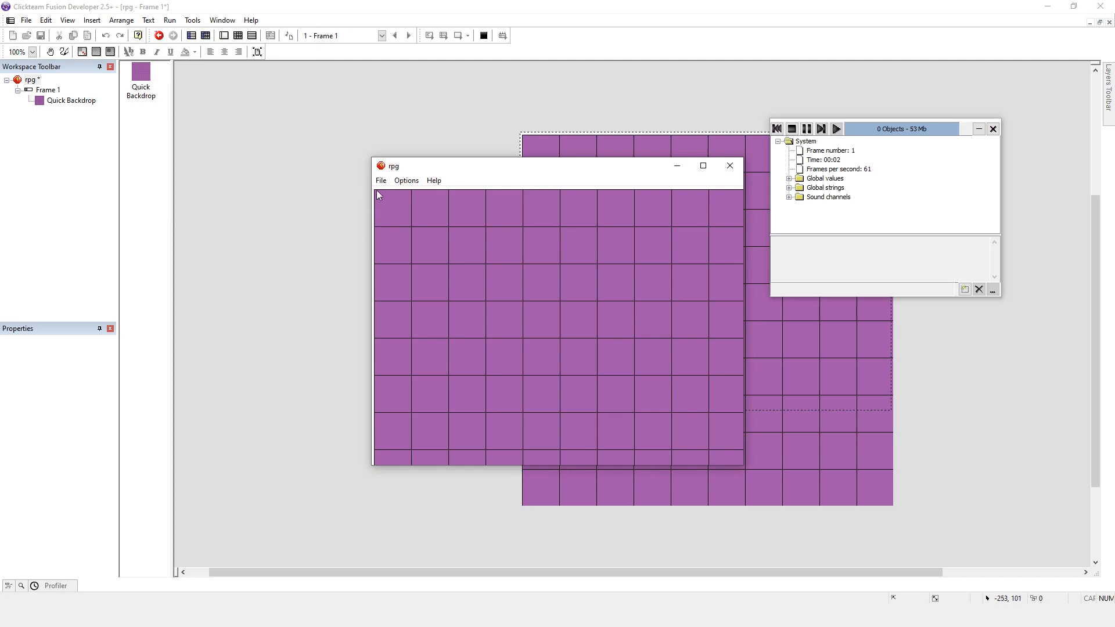
{"action": "left_click", "coordinate": [730, 166]}
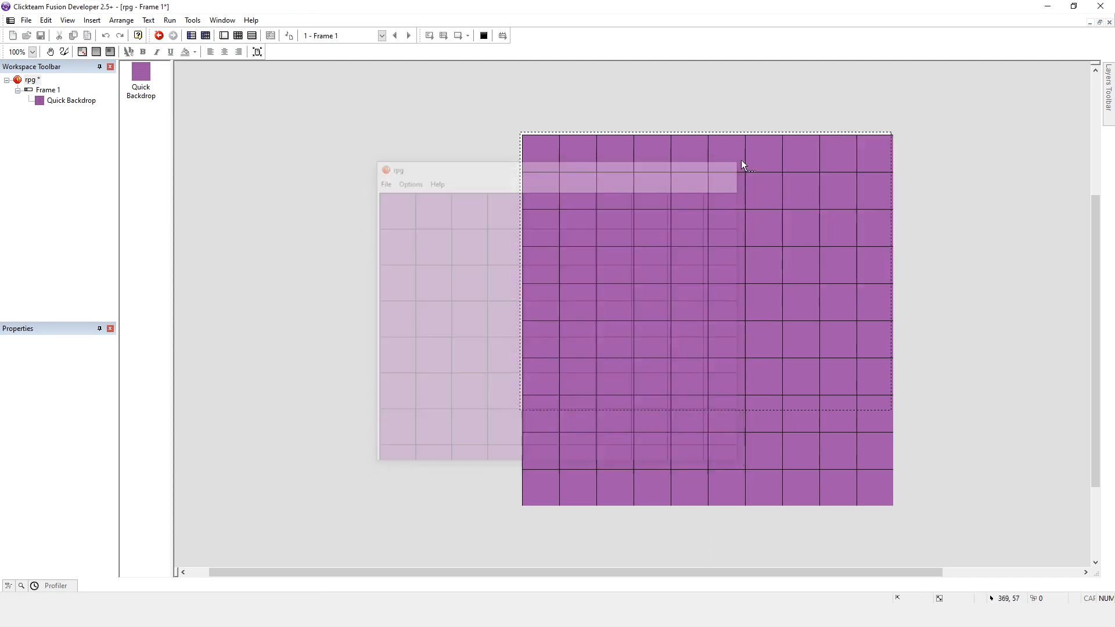
- Set the Quick Backdrop's position to X 0 and Y 0 in the frame
{"action": "mouse_move", "coordinate": [537, 159]}
{"action": "left_mouse_down"}
{"action": "mouse_move", "coordinate": [534, 150]}
{"action": "mouse_move", "coordinate": [545, 161]}
{"action": "left_mouse_up"}
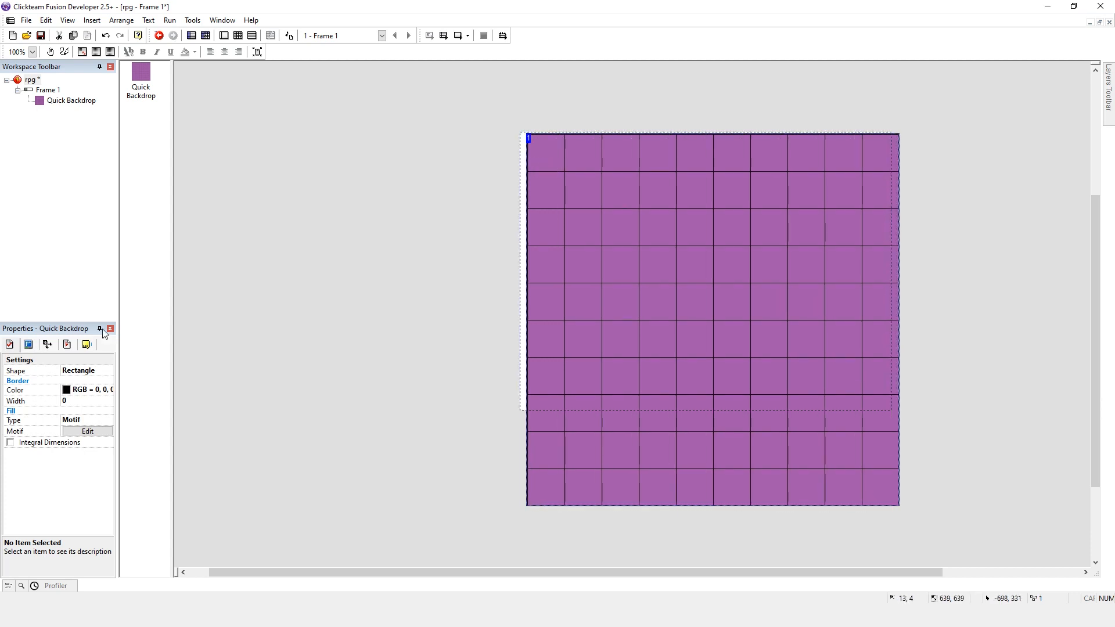
{"action": "left_click", "coordinate": [49, 344]}
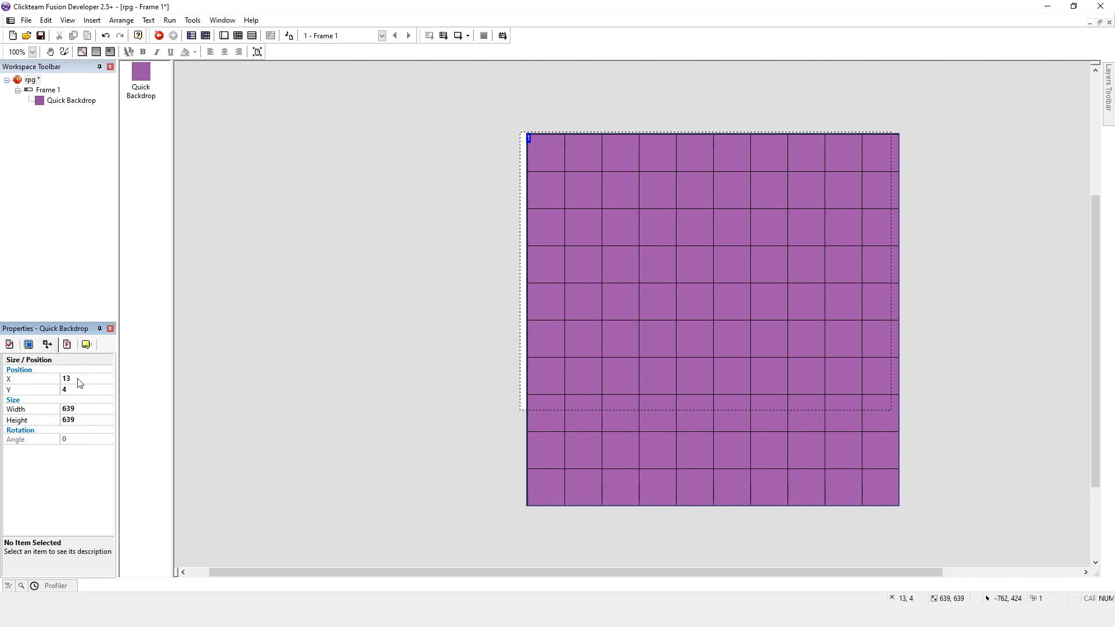
{"action": "left_click", "coordinate": [76, 379]}
{"action": "type", "text": "0"}
{"action": "left_click", "coordinate": [75, 388]}
{"action": "type", "text": "0"}
{"action": "left_click", "coordinate": [62, 486]}
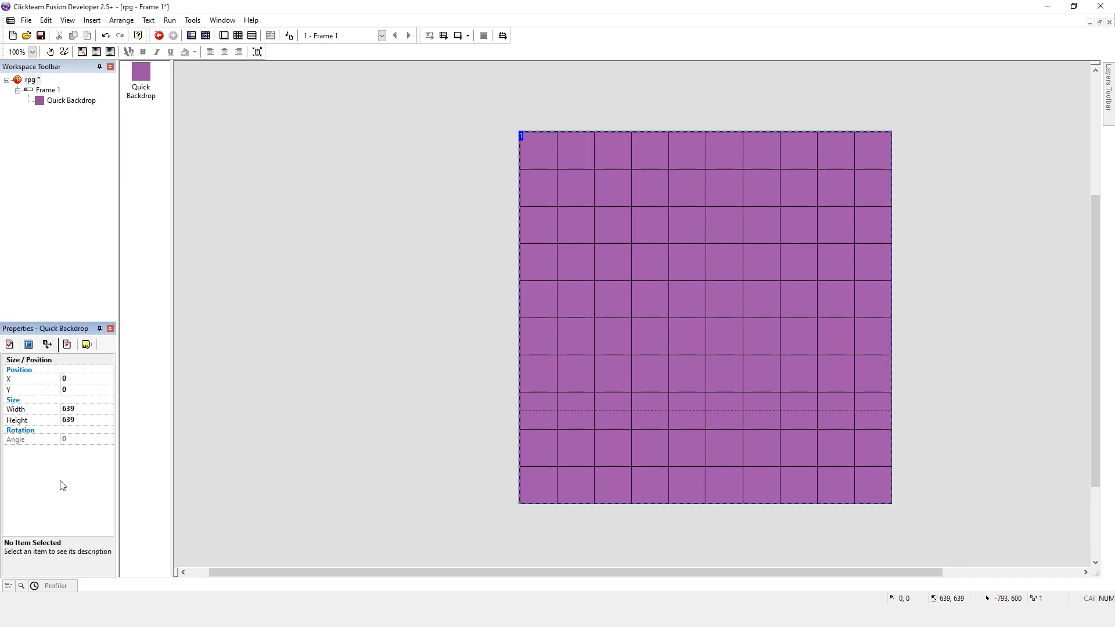
- Shorten the Quick Backdrop from its lower edge to about 487 pixels high, just past the frame's lower border
{"action": "left_click", "coordinate": [490, 151]}
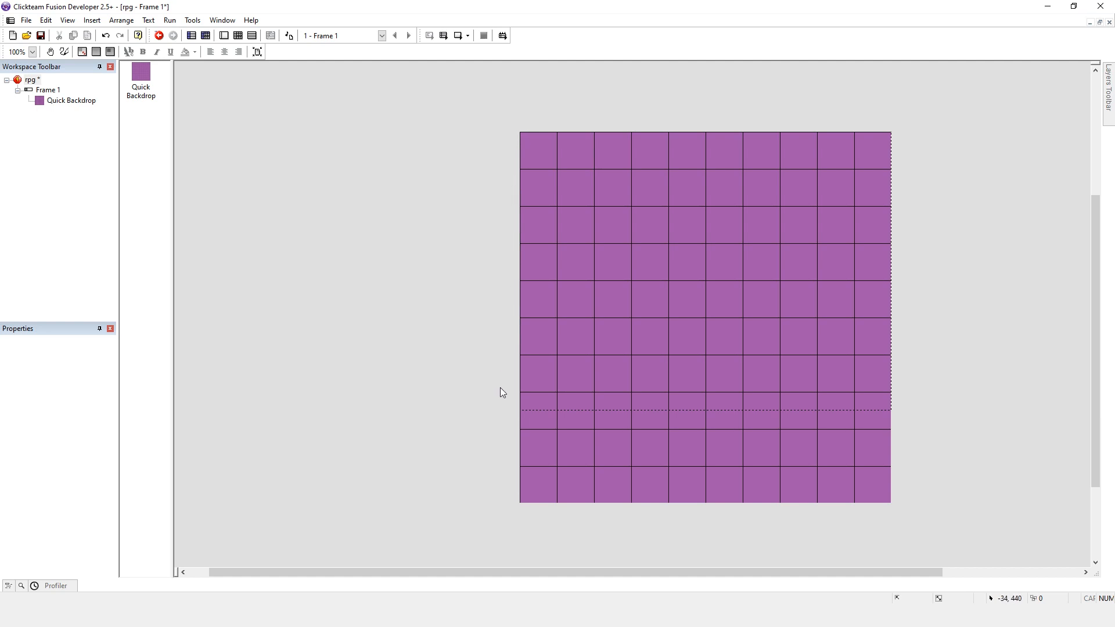
{"action": "left_click", "coordinate": [692, 459]}
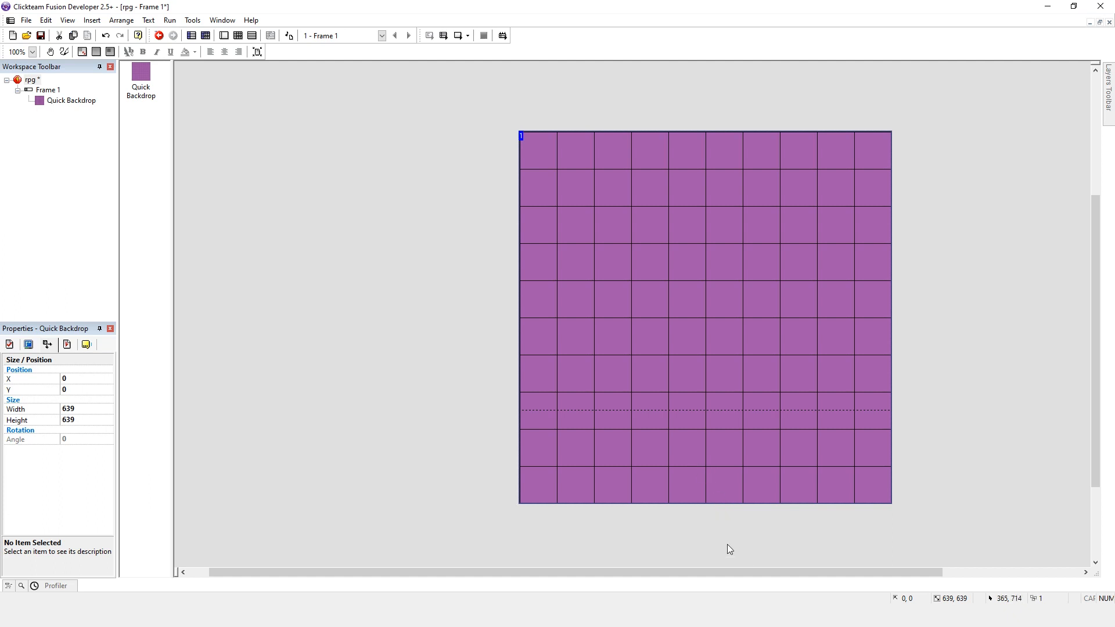
{"action": "left_click_drag", "start_coordinate": [706, 506], "coordinate": [699, 419]}
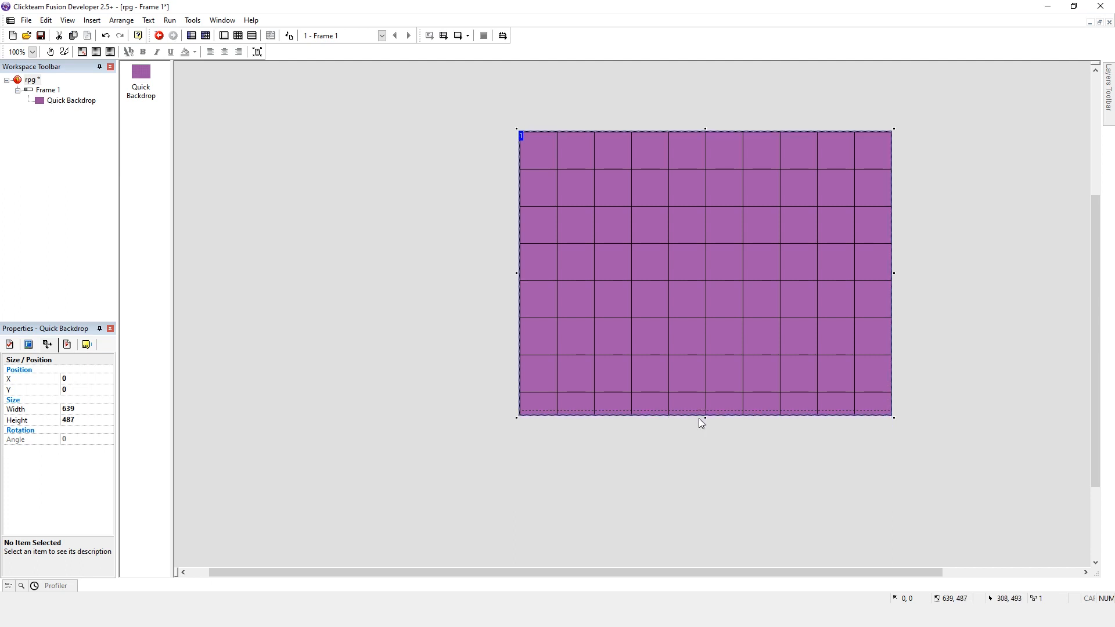
{"action": "left_click", "coordinate": [459, 316]}
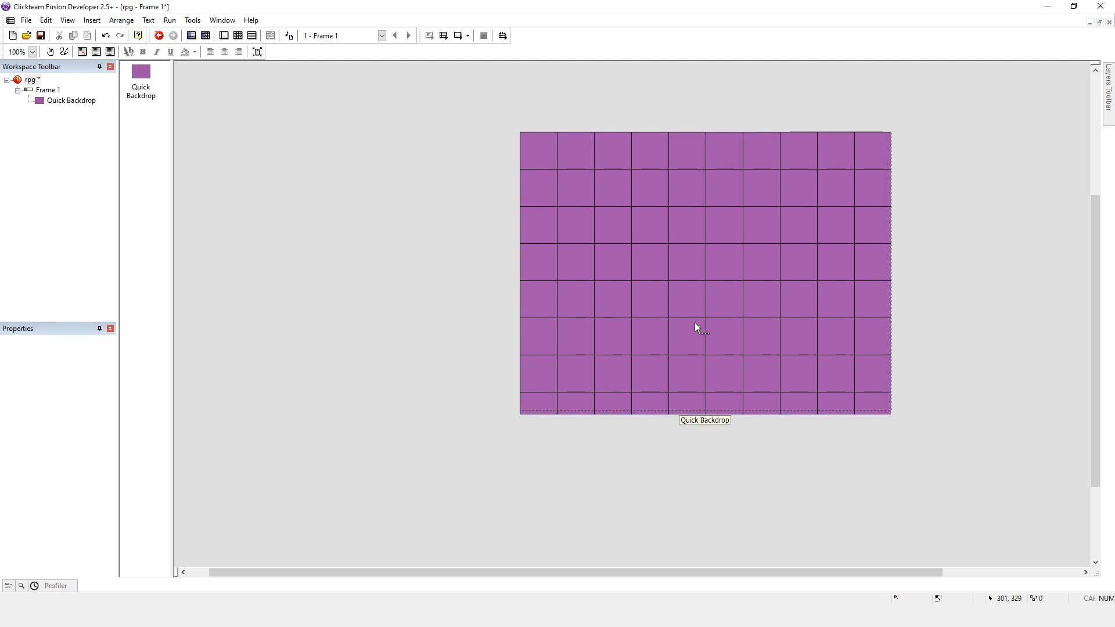
- Insert a new Active object and place it in the frame over the grid's third row
{"action": "double_click", "coordinate": [482, 252]}
{"action": "left_click", "coordinate": [445, 211]}
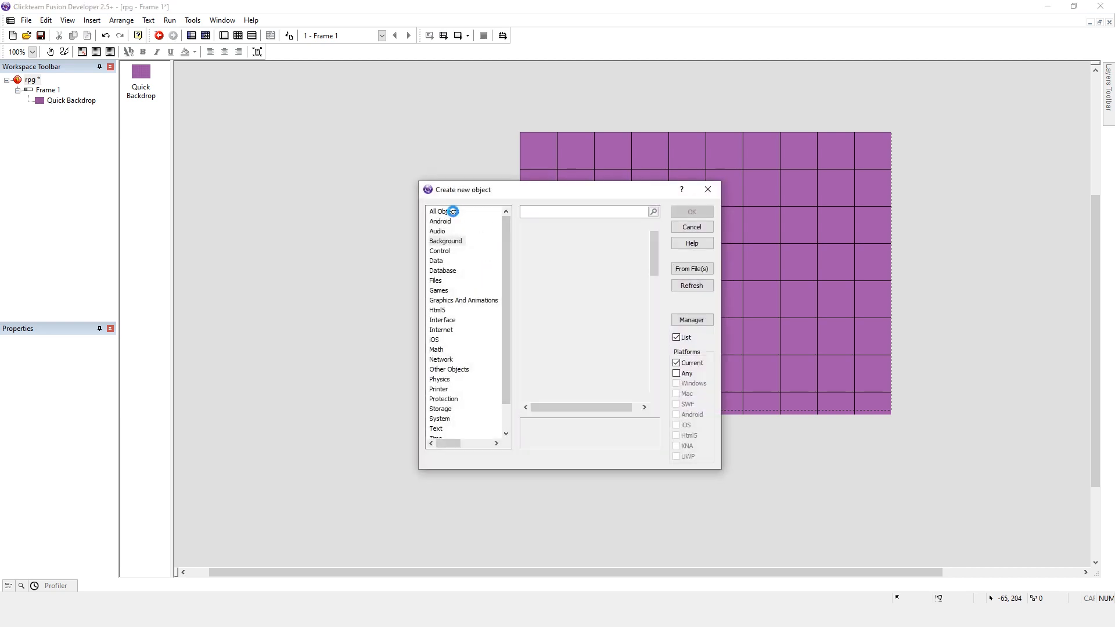
{"action": "double_click", "coordinate": [542, 227]}
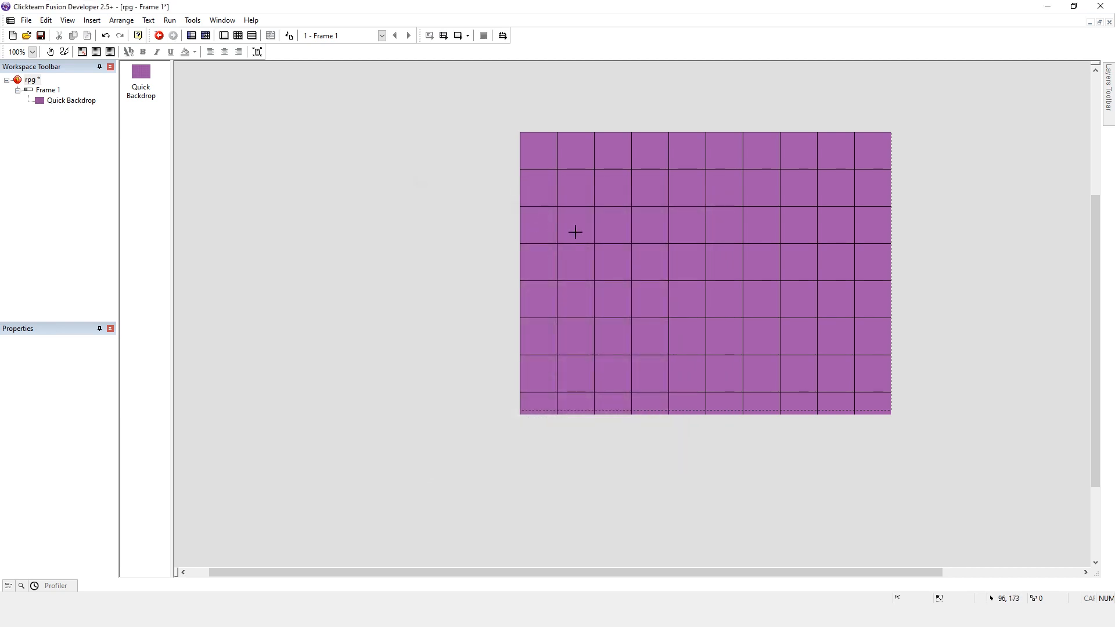
{"action": "left_click", "coordinate": [583, 217]}
- Resize the Active object's image canvas to 64 by 64 pixels without stretching the picture
{"action": "double_click", "coordinate": [582, 220]}
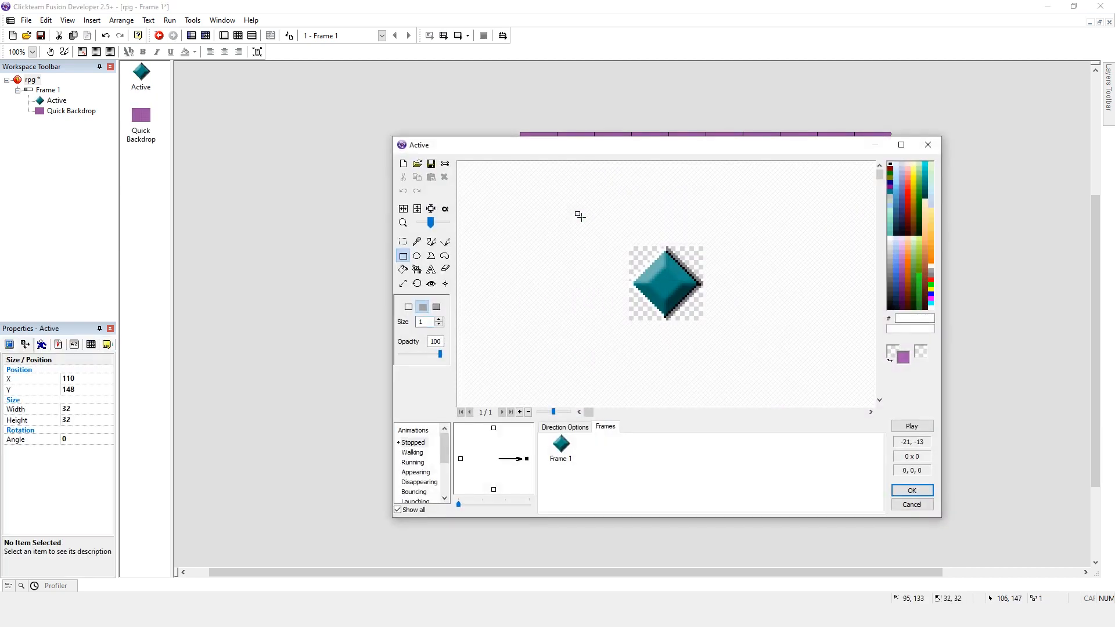
{"action": "left_click", "coordinate": [403, 284]}
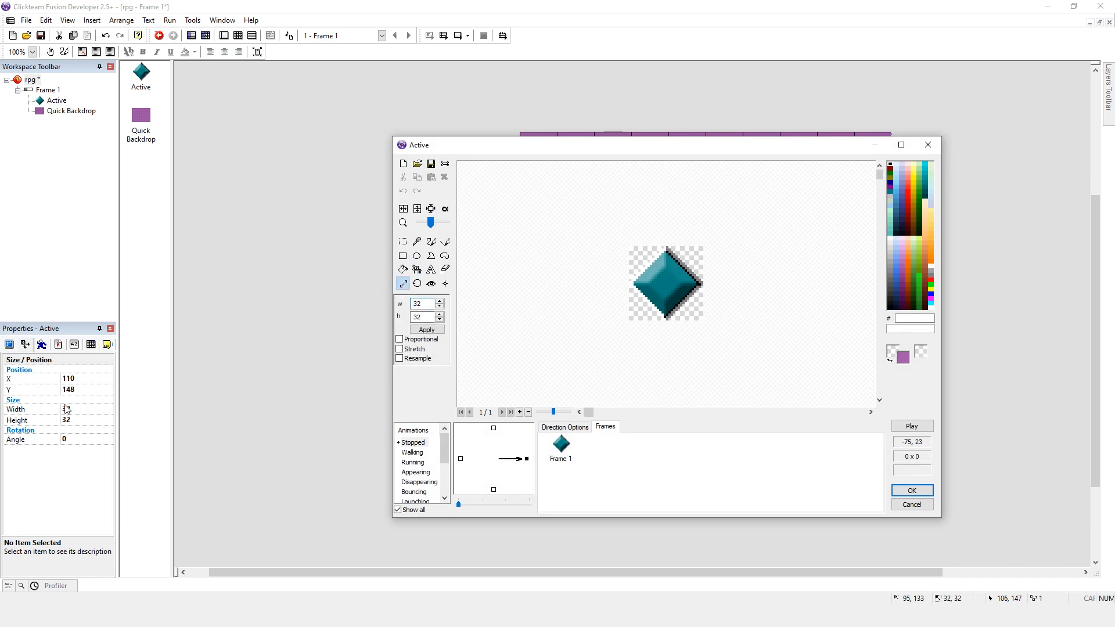
{"action": "double_click", "coordinate": [422, 304]}
{"action": "type", "text": "64"}
{"action": "double_click", "coordinate": [418, 317]}
{"action": "type", "text": "64"}
{"action": "left_click", "coordinate": [427, 330]}
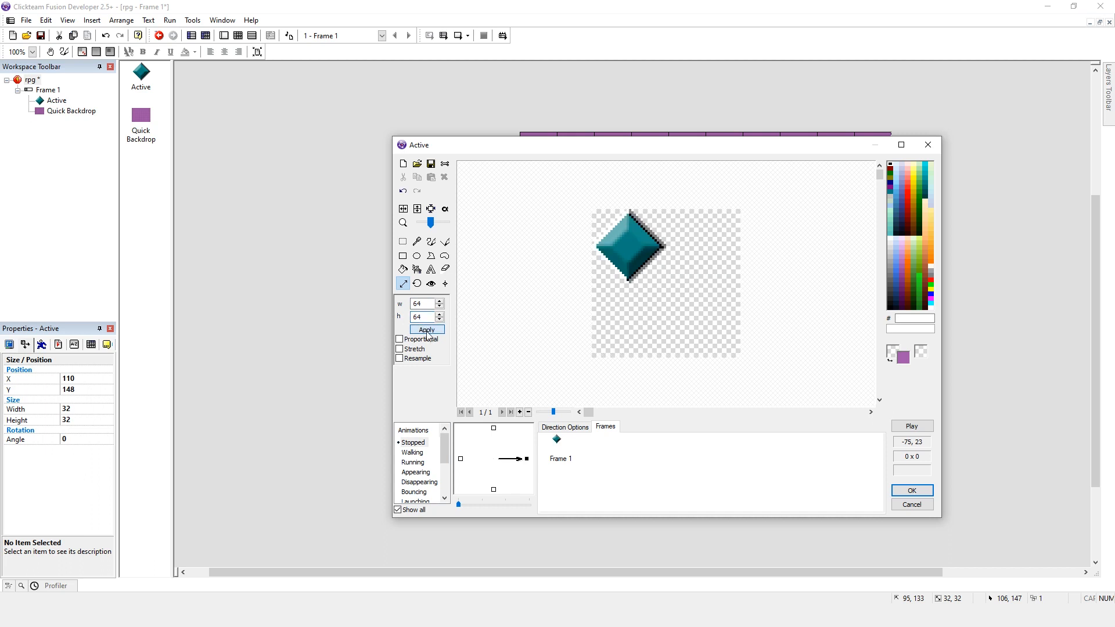
- Cover the whole 64 by 64 canvas with a filled light blue rectangle, colour 6B97EB
{"action": "left_click", "coordinate": [403, 256]}
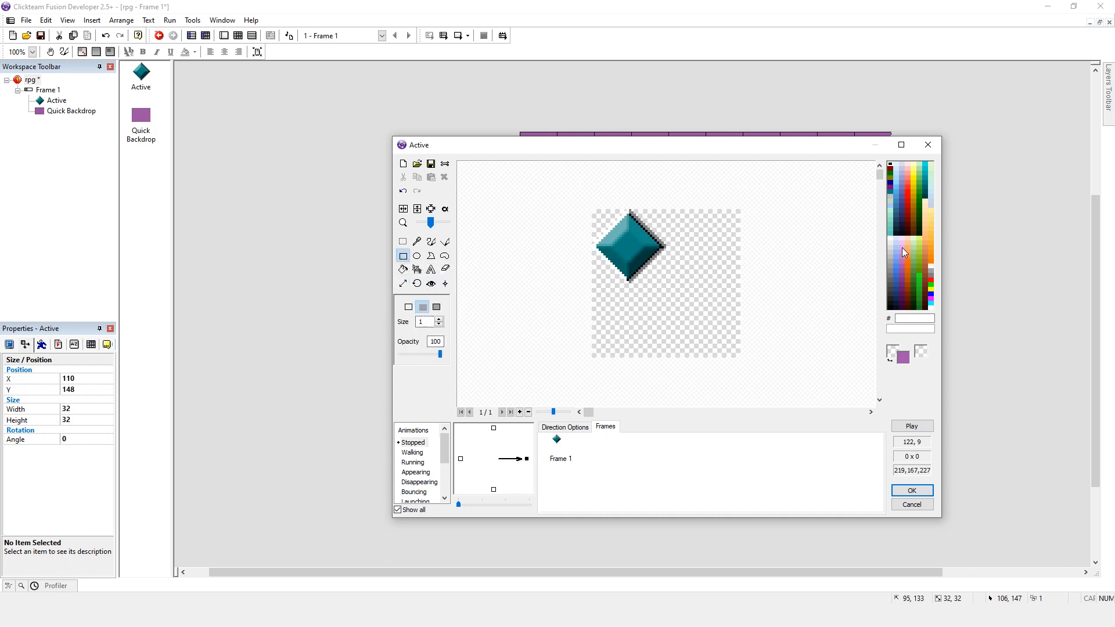
{"action": "left_click", "coordinate": [897, 263]}
{"action": "left_click_drag", "start_coordinate": [587, 207], "coordinate": [763, 375]}
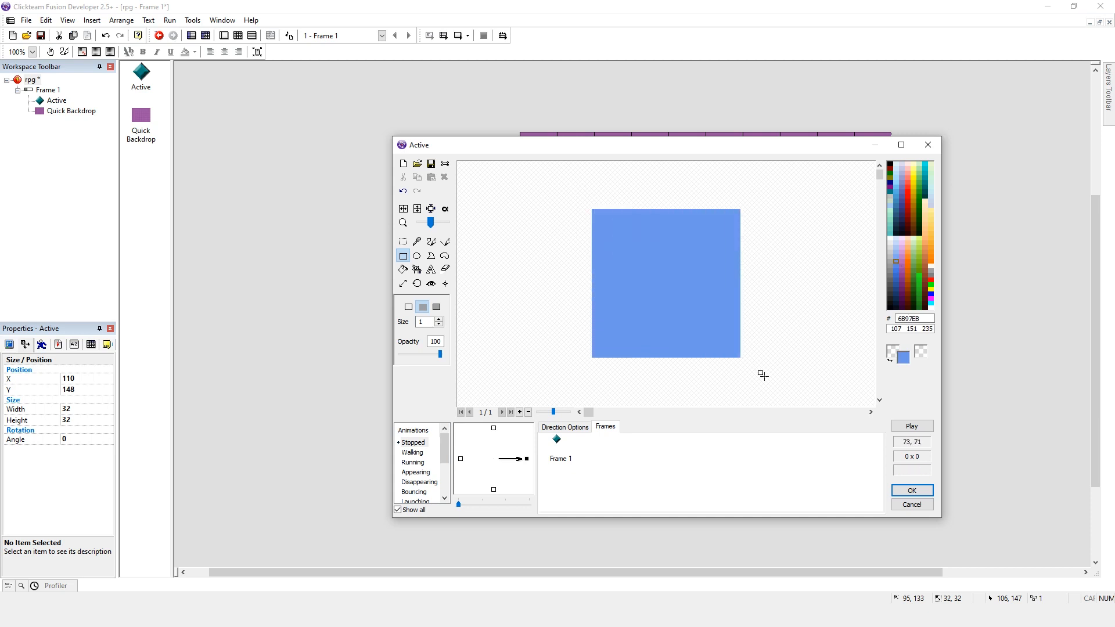
- Draw a black stick figure with head, body, legs and arms on the blue square using a size 3 brush
{"action": "left_click", "coordinate": [432, 243]}
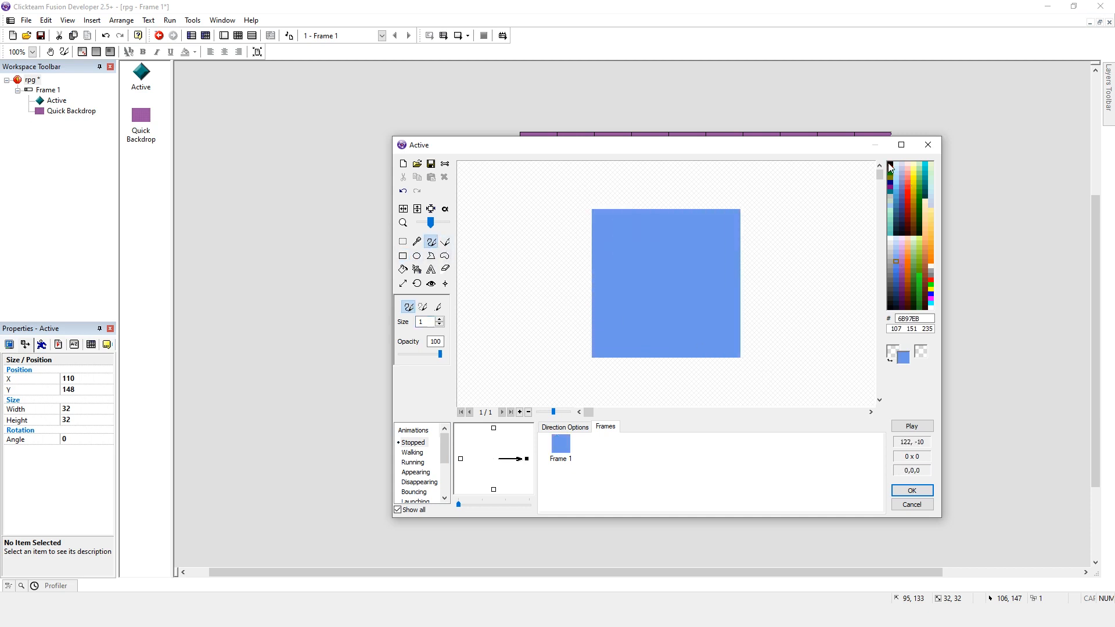
{"action": "left_click", "coordinate": [889, 166]}
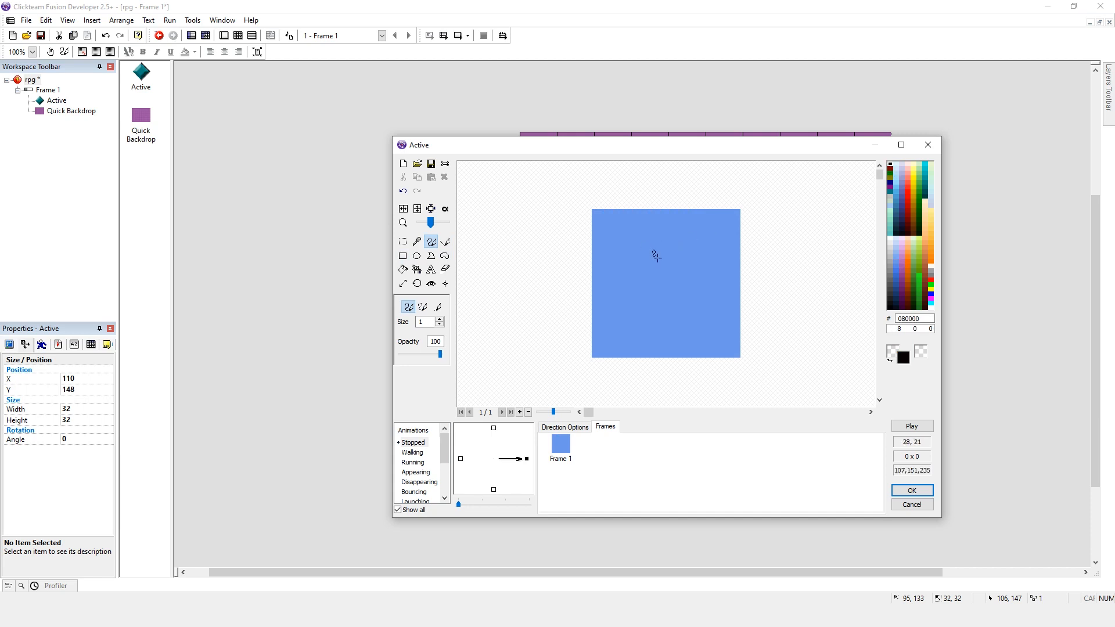
{"action": "left_click", "coordinate": [439, 319]}
{"action": "left_click", "coordinate": [439, 320]}
{"action": "mouse_move", "coordinate": [670, 250]}
{"action": "left_mouse_down"}
{"action": "mouse_move", "coordinate": [639, 259]}
{"action": "mouse_move", "coordinate": [698, 263]}
{"action": "mouse_move", "coordinate": [662, 247]}
{"action": "left_mouse_up"}
{"action": "left_click_drag", "start_coordinate": [666, 288], "coordinate": [640, 356]}
{"action": "left_click_drag", "start_coordinate": [667, 295], "coordinate": [691, 352]}
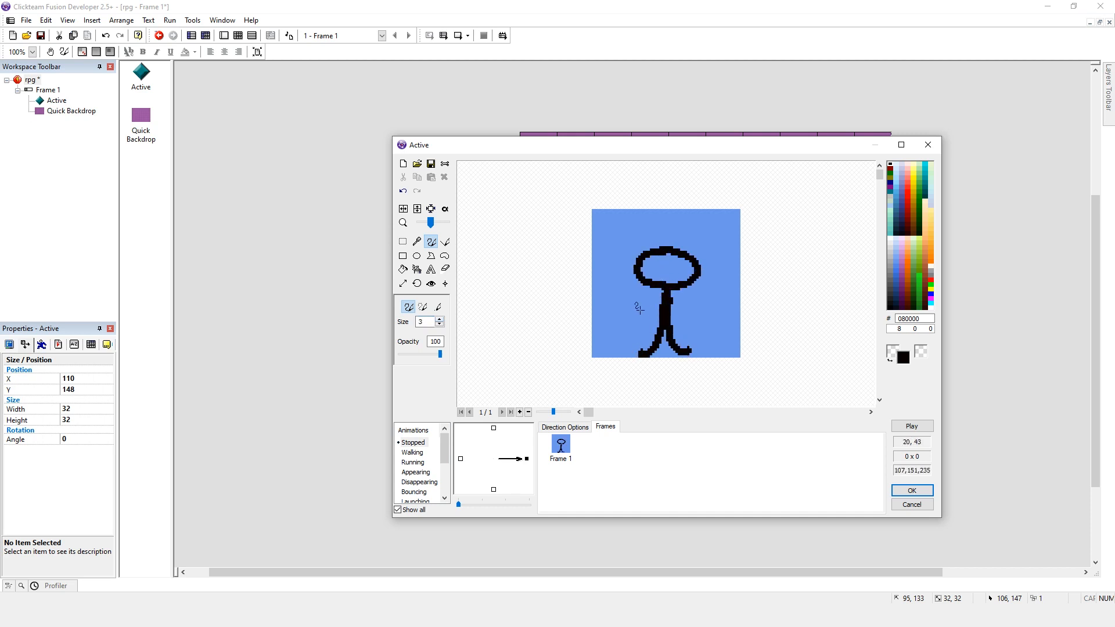
{"action": "left_click_drag", "start_coordinate": [641, 311], "coordinate": [692, 315]}
- Hand-letter PLAYER in black above the stick figure and apply the finished image to the Active object
{"action": "mouse_move", "coordinate": [599, 239]}
{"action": "left_mouse_down"}
{"action": "mouse_move", "coordinate": [600, 216]}
{"action": "mouse_move", "coordinate": [620, 216]}
{"action": "mouse_move", "coordinate": [608, 235]}
{"action": "mouse_move", "coordinate": [631, 227]}
{"action": "mouse_move", "coordinate": [650, 243]}
{"action": "left_mouse_up"}
{"action": "mouse_move", "coordinate": [656, 244]}
{"action": "left_mouse_down"}
{"action": "mouse_move", "coordinate": [656, 230]}
{"action": "mouse_move", "coordinate": [718, 243]}
{"action": "mouse_move", "coordinate": [726, 213]}
{"action": "mouse_move", "coordinate": [739, 254]}
{"action": "left_mouse_up"}
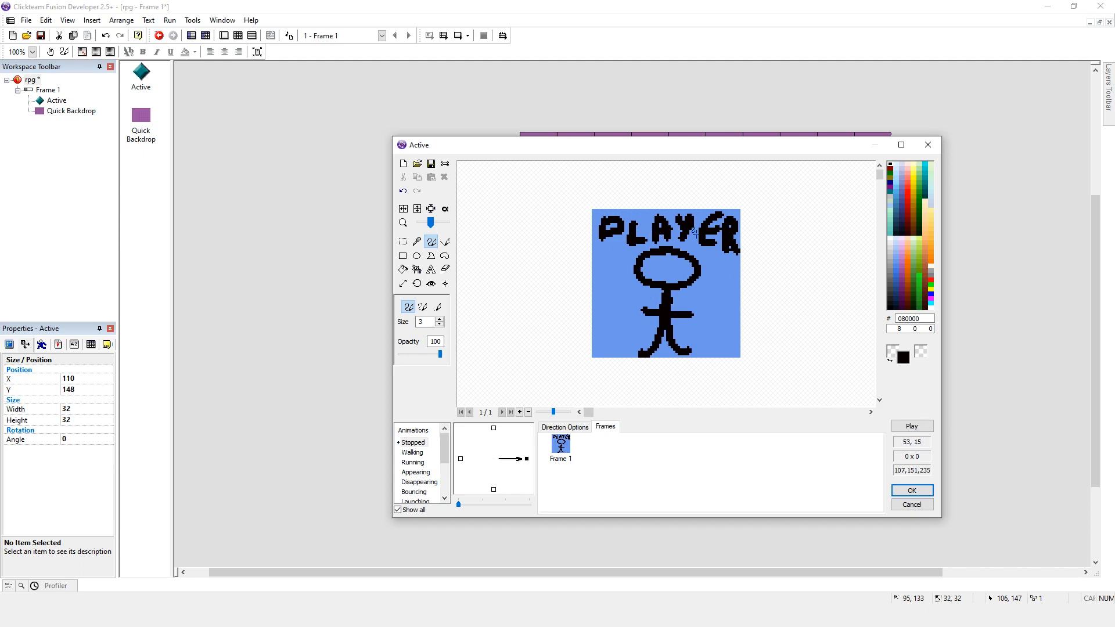
{"action": "left_click", "coordinate": [912, 491]}
{"action": "left_click", "coordinate": [482, 249]}
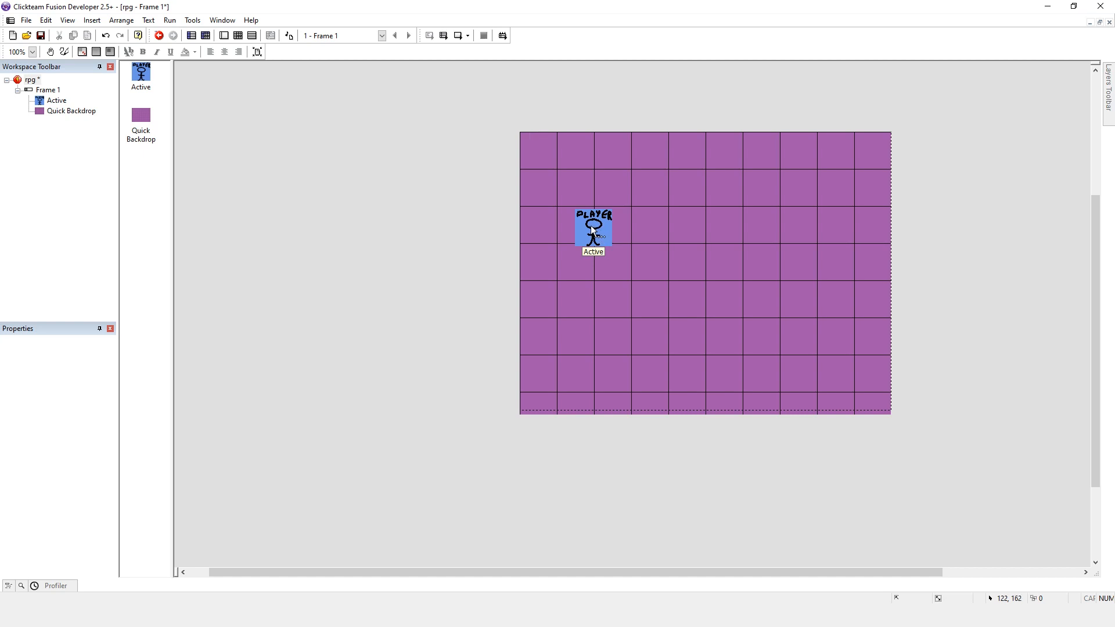
- Try to align the player object by hand with the grid cell in the second column, third row
{"action": "left_click", "coordinate": [590, 226]}
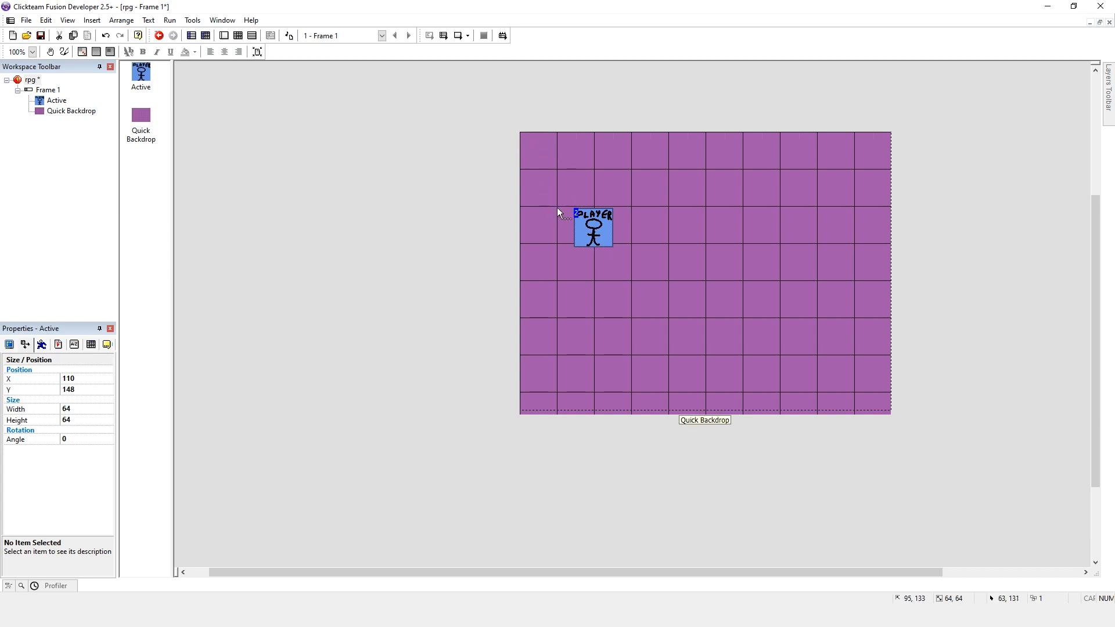
{"action": "mouse_move", "coordinate": [588, 224]}
{"action": "left_mouse_down"}
{"action": "mouse_move", "coordinate": [566, 219]}
{"action": "mouse_move", "coordinate": [575, 223]}
{"action": "left_mouse_up"}
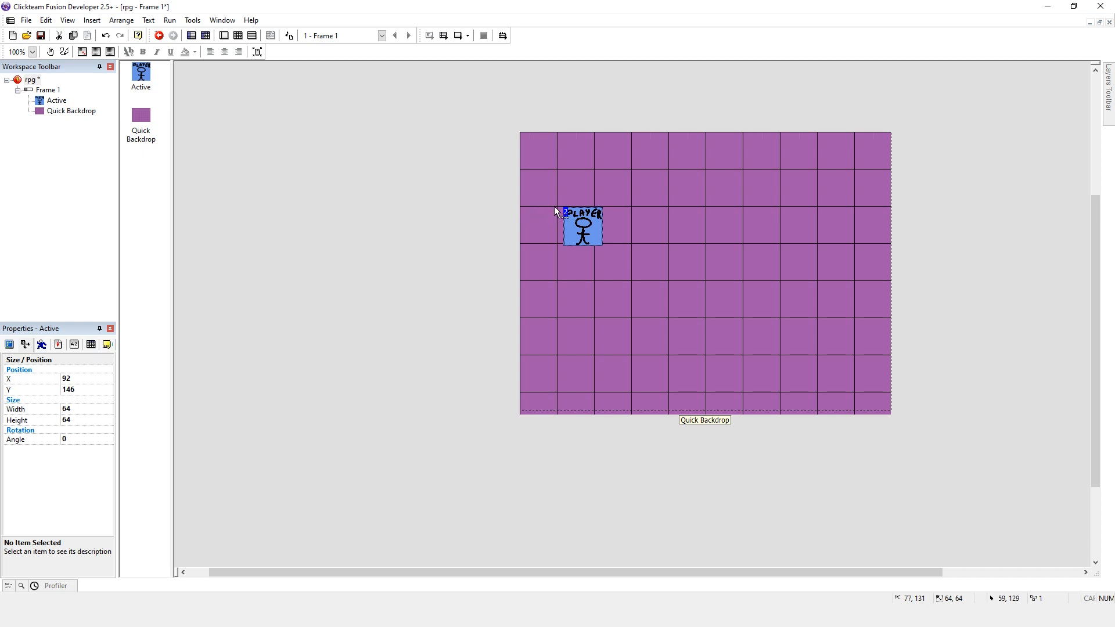
{"action": "left_click", "coordinate": [565, 237]}
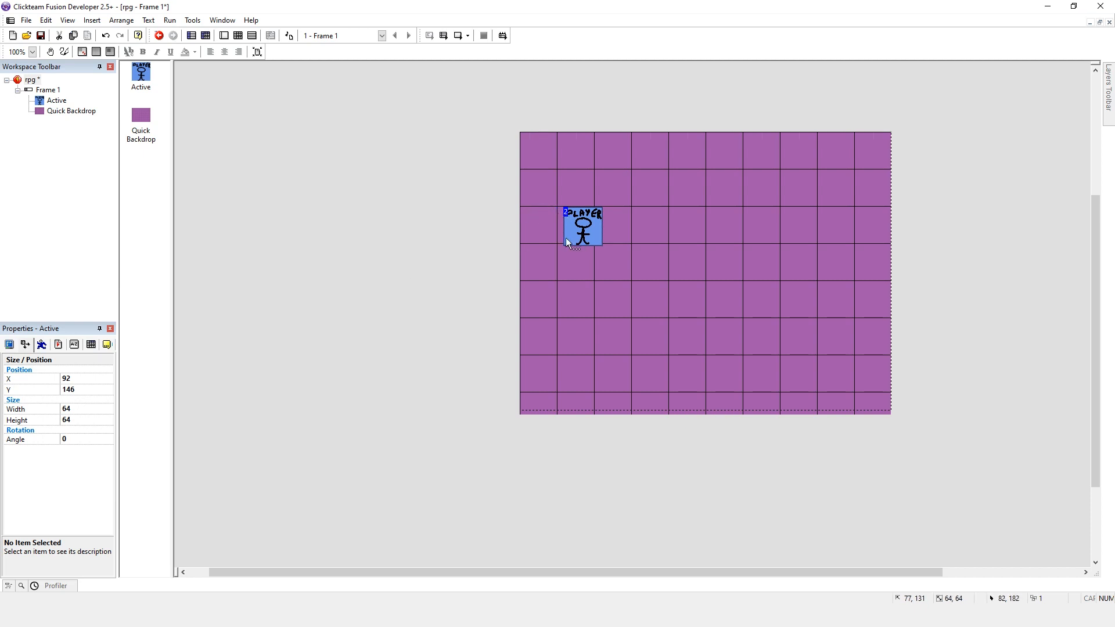
- Set the player object's position to X 64 and Y 128
{"action": "left_click", "coordinate": [71, 378]}
{"action": "type", "text": "64"}
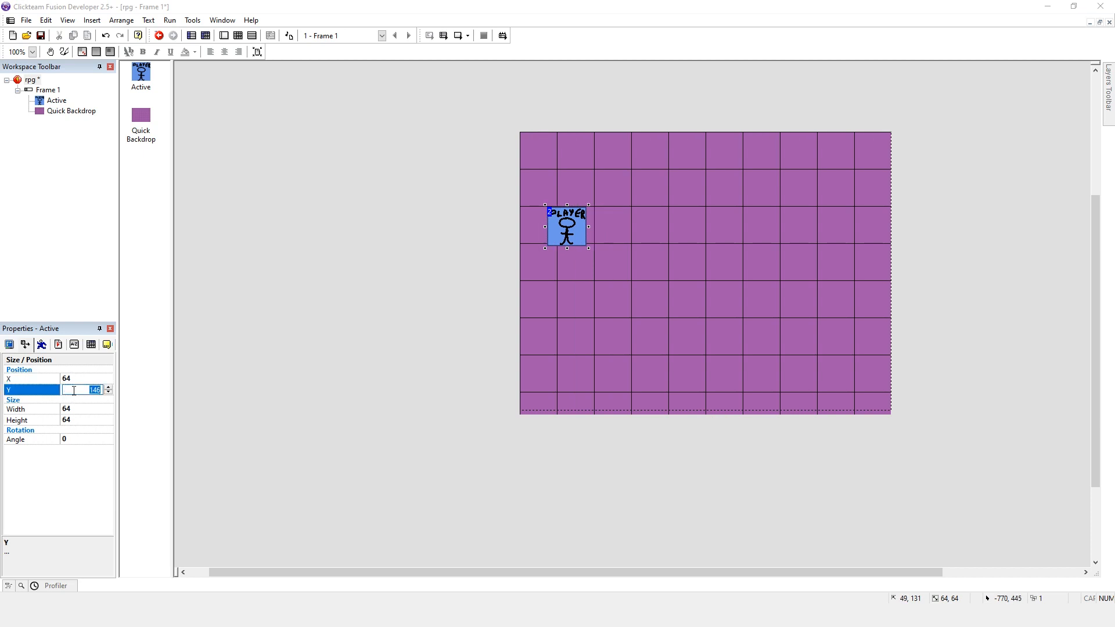
{"action": "type", "text": "128"}
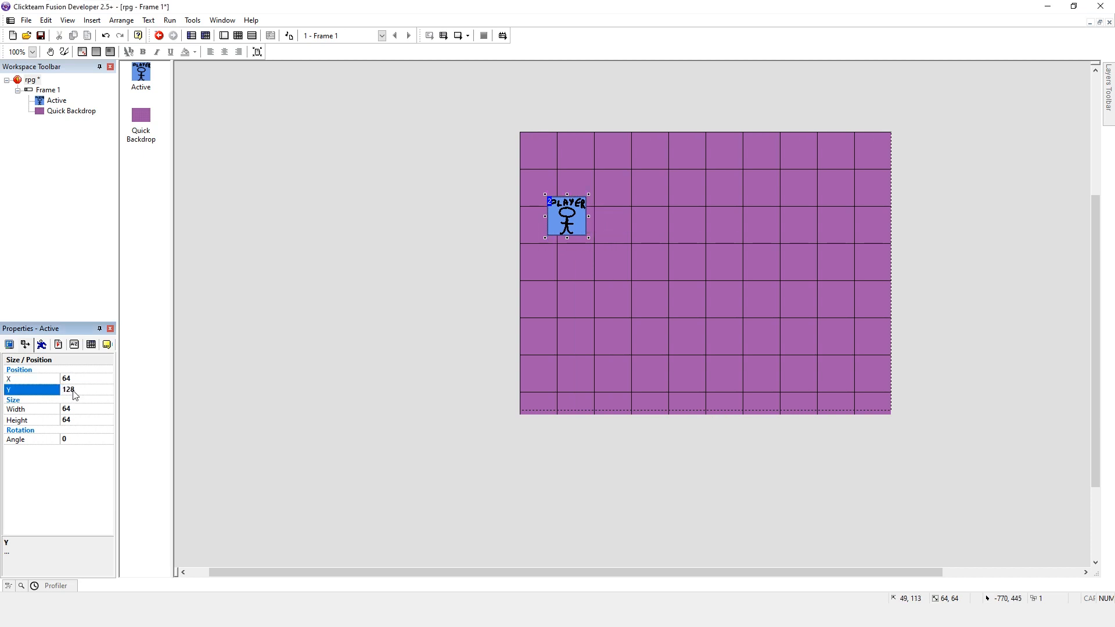
{"action": "key", "text": "Return"}
- Move the player image's hot spot to X 0, Y 0 and apply the change to the object
{"action": "double_click", "coordinate": [560, 214]}
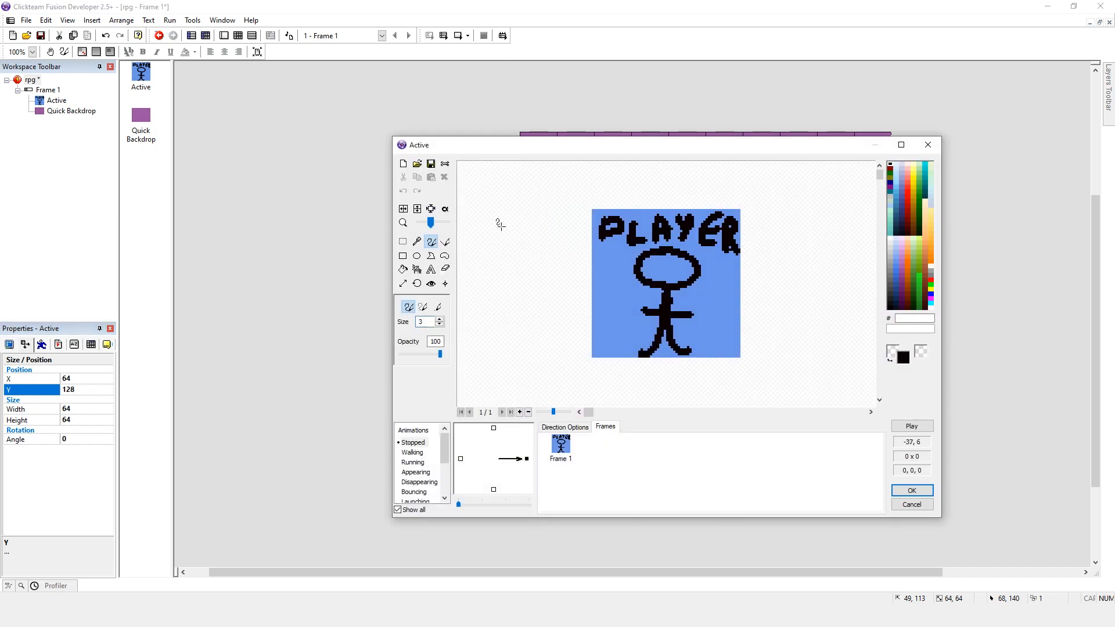
{"action": "left_click", "coordinate": [431, 284]}
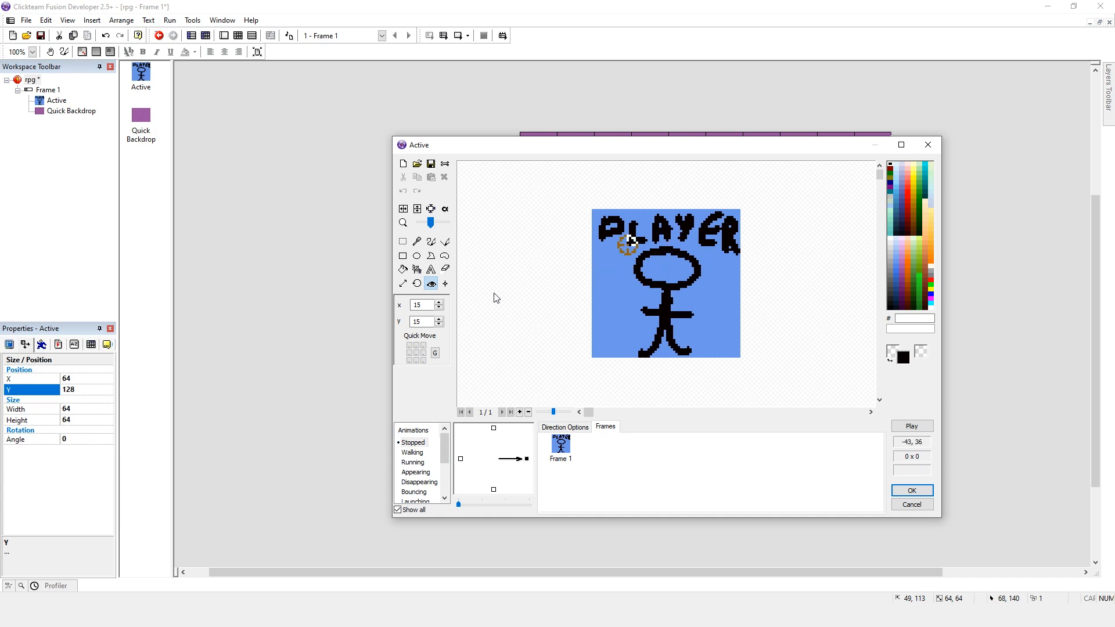
{"action": "double_click", "coordinate": [421, 305]}
{"action": "type", "text": "0"}
{"action": "key", "text": "Tab"}
{"action": "type", "text": "0"}
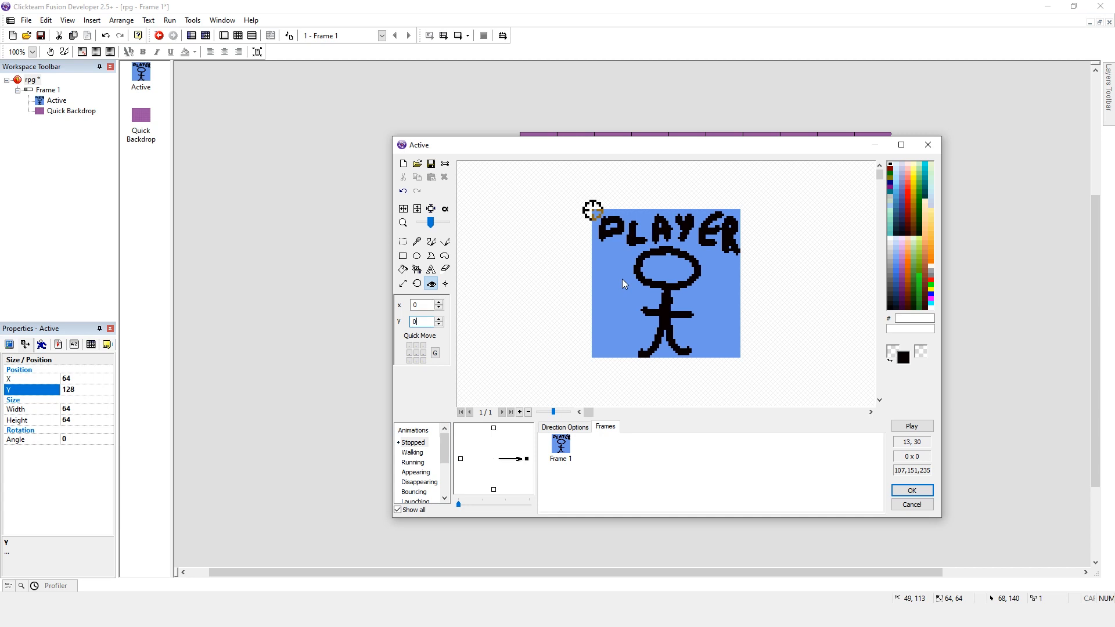
{"action": "left_click", "coordinate": [912, 491]}
{"action": "left_click", "coordinate": [494, 259]}
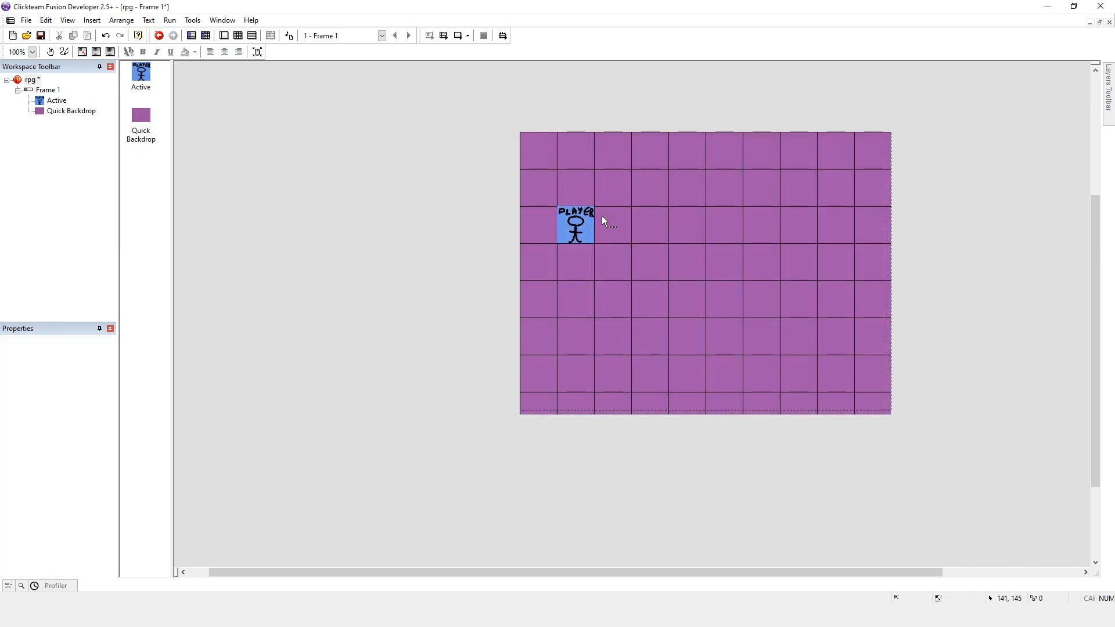
- Examine how the player object lines up with its grid cell at different zoom levels
{"action": "scroll", "coordinate": [545, 225], "scroll_direction": "up", "scroll_amount": 2, "text": "ctrl"}
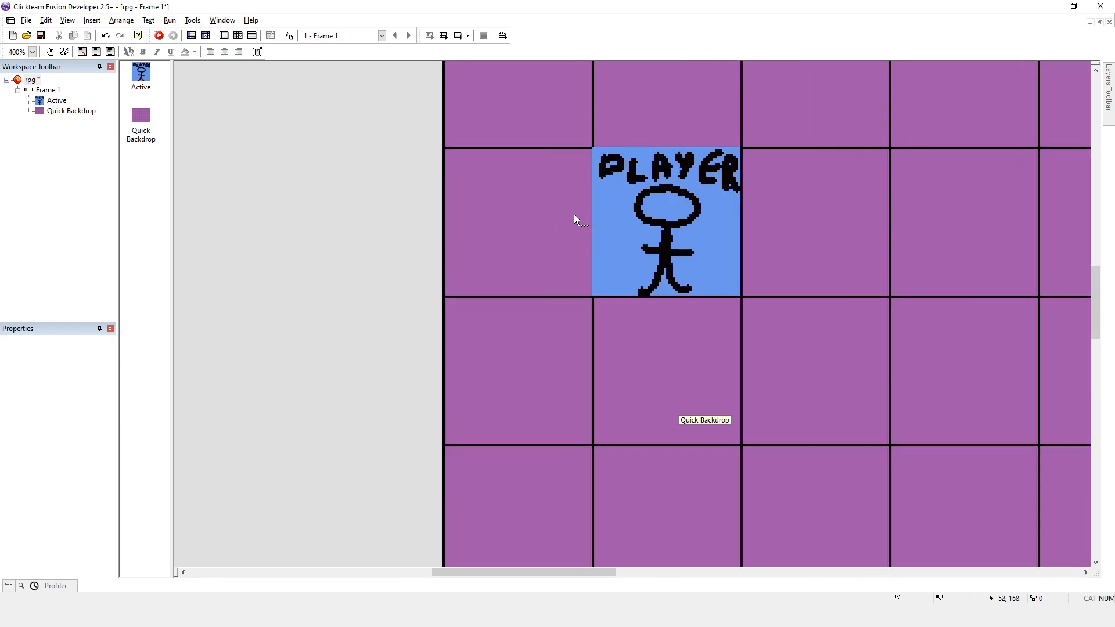
{"action": "key", "text": "alt"}
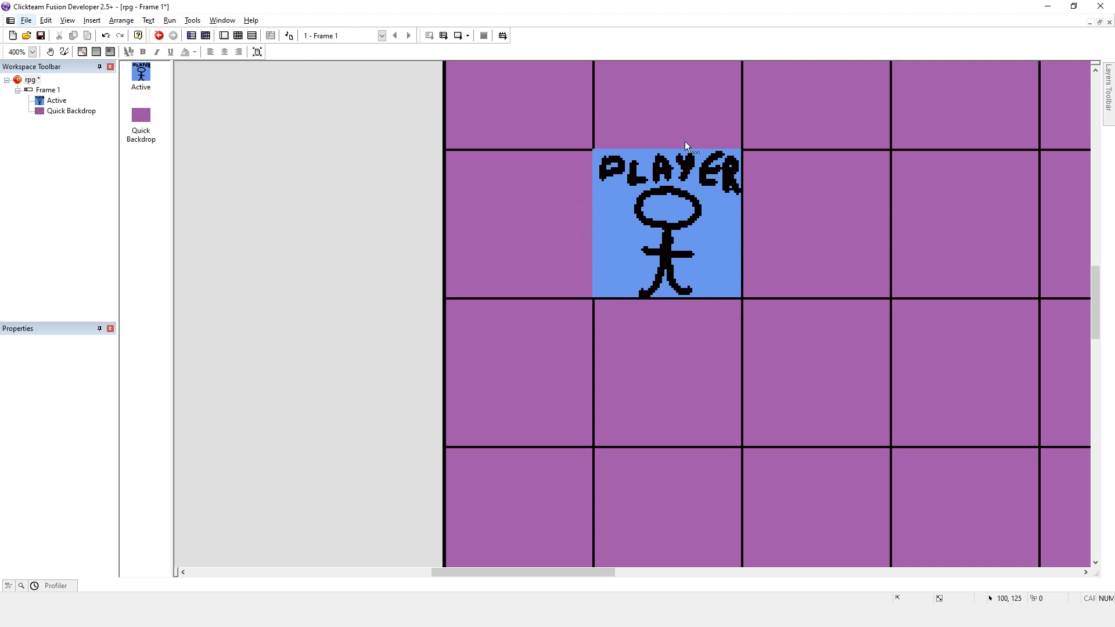
{"action": "scroll", "coordinate": [644, 248], "scroll_direction": "down", "scroll_amount": 1}
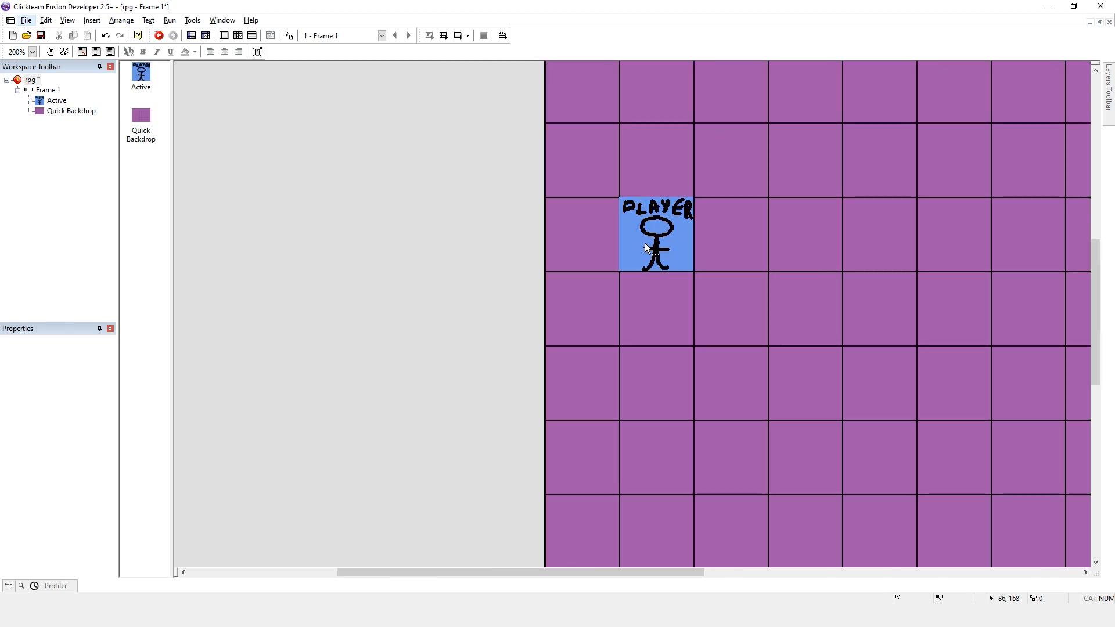
{"action": "scroll", "coordinate": [667, 249], "scroll_direction": "down", "scroll_amount": 1}
{"action": "scroll", "coordinate": [665, 250], "scroll_direction": "up", "scroll_amount": 1}
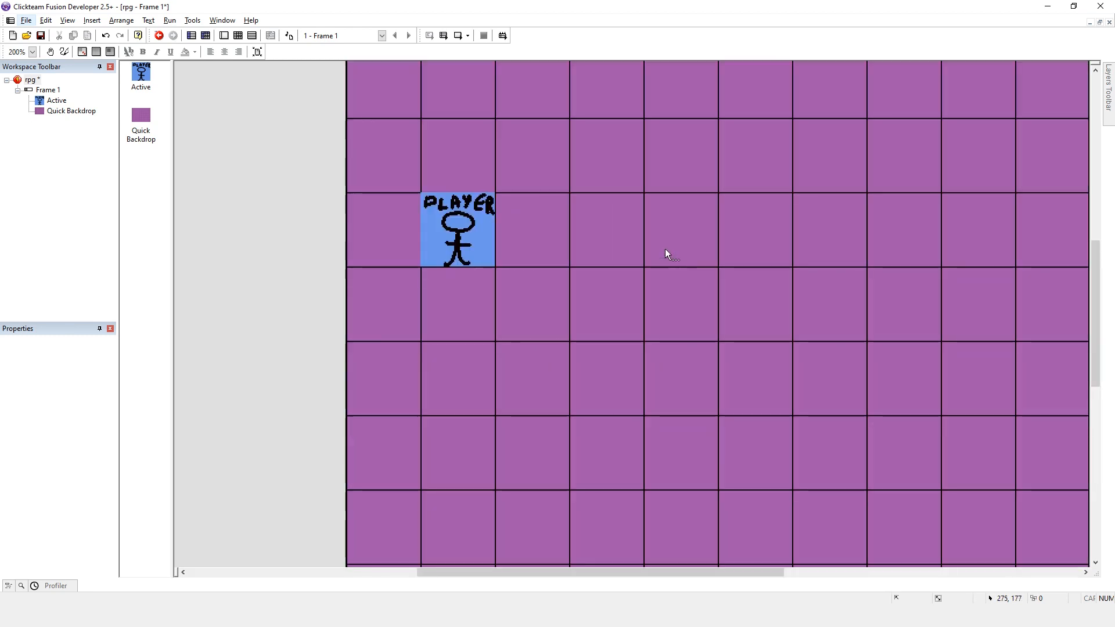
{"action": "scroll", "coordinate": [665, 248], "scroll_direction": "down", "scroll_amount": 1}
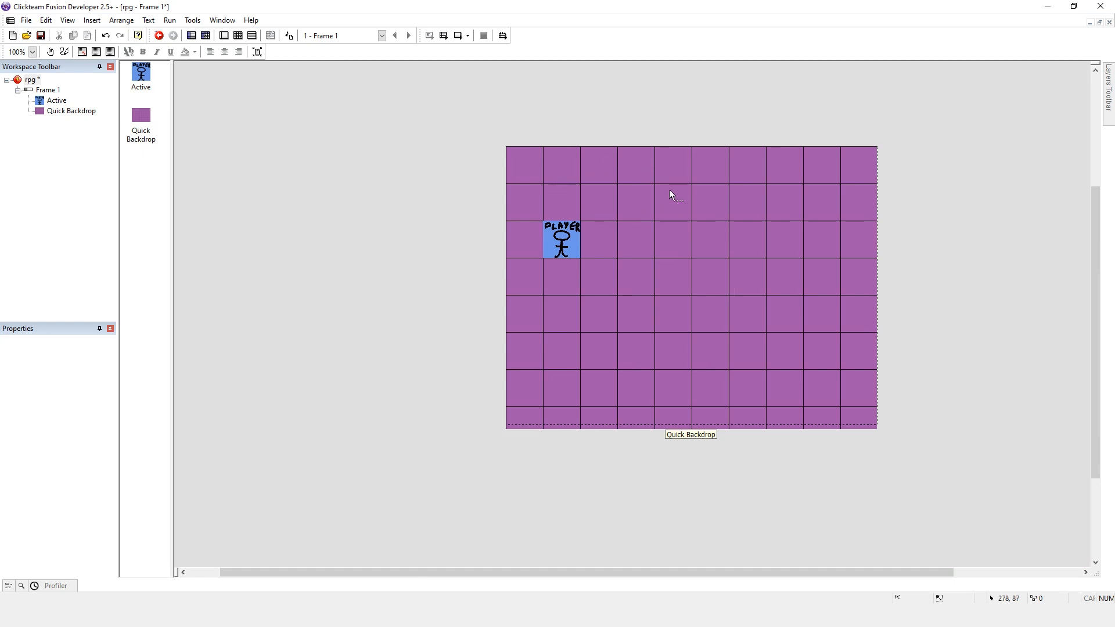